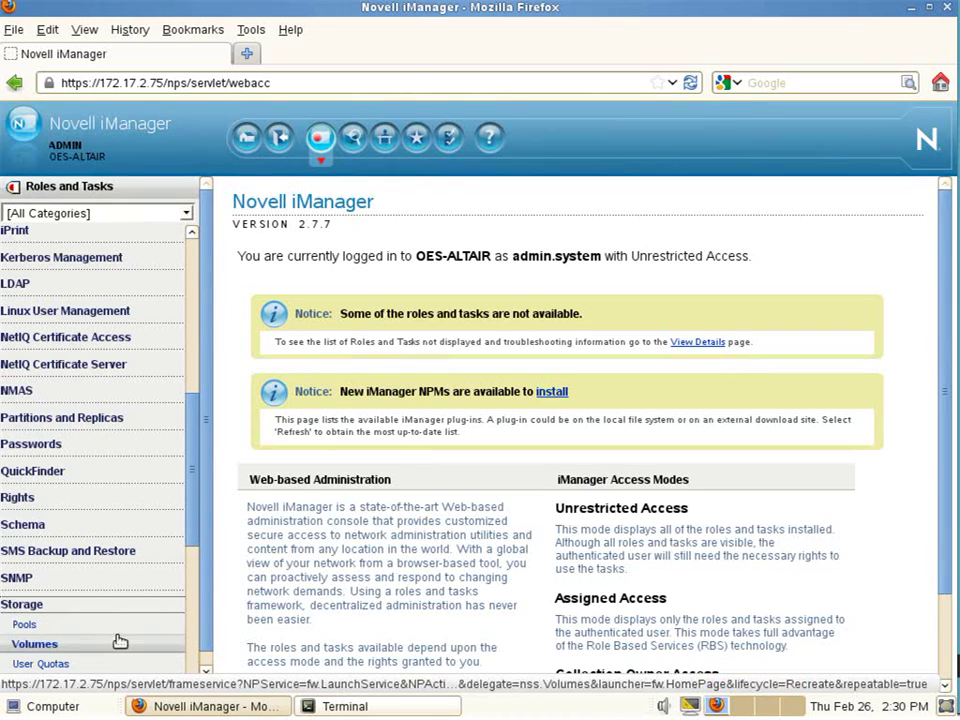
- Create pool Pool32 of type NSS32 on device sdb with a 10 GB used size, mounted on creation
click(60, 630)
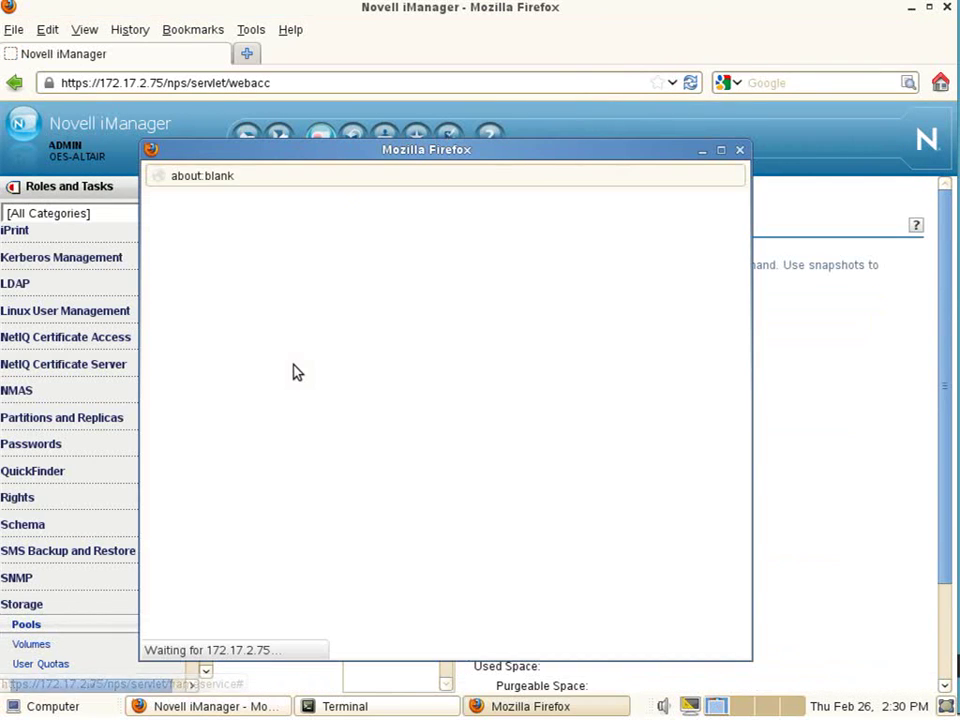
text(Pool32)
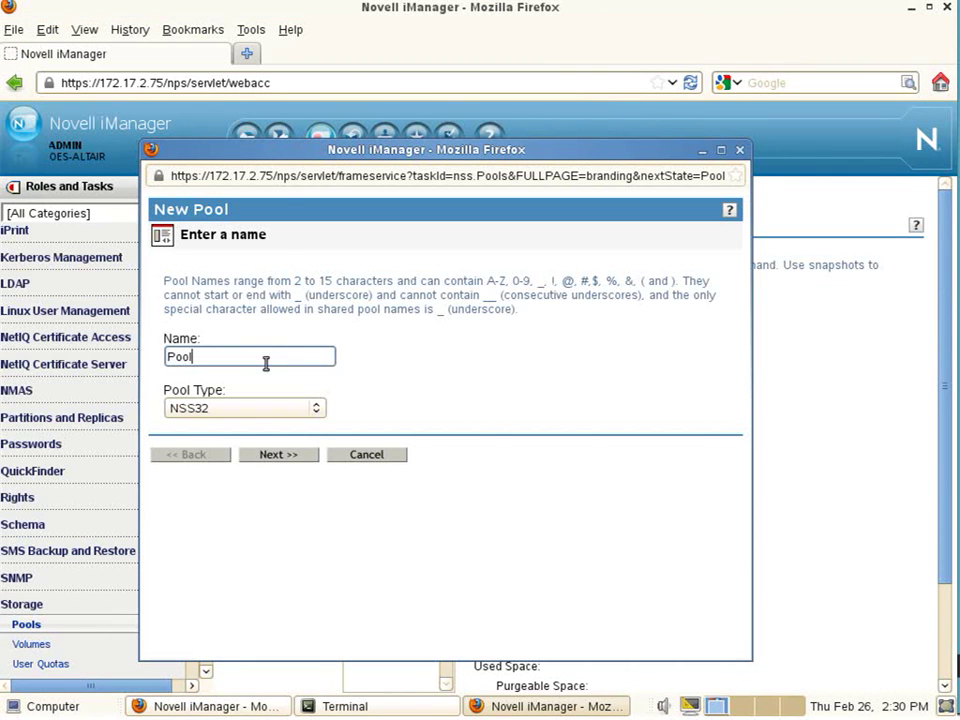
click(258, 413)
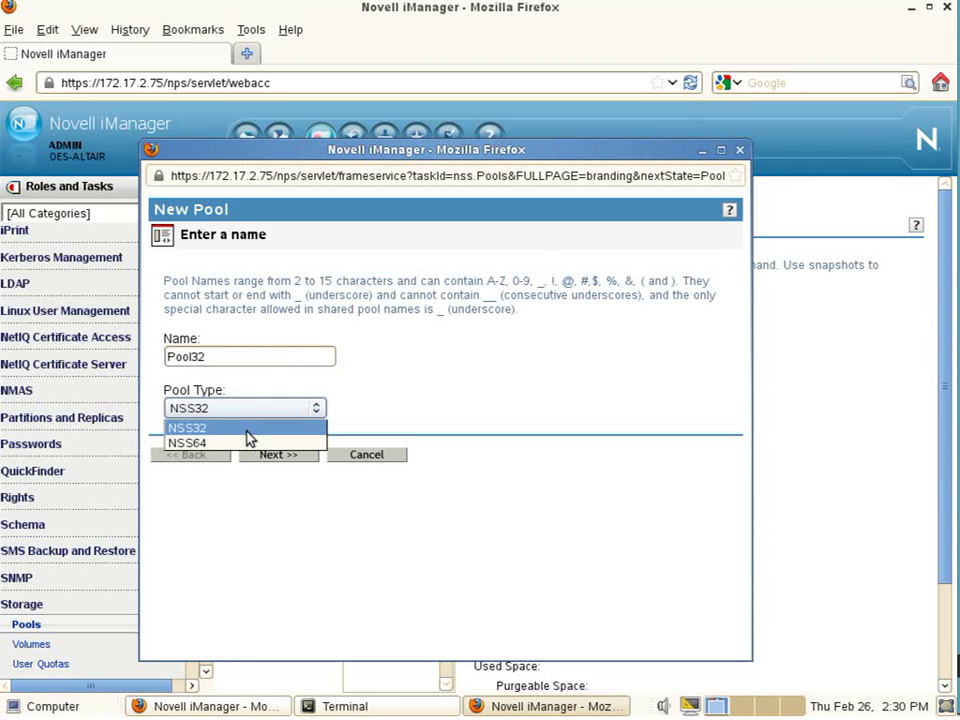
click(200, 428)
click(277, 456)
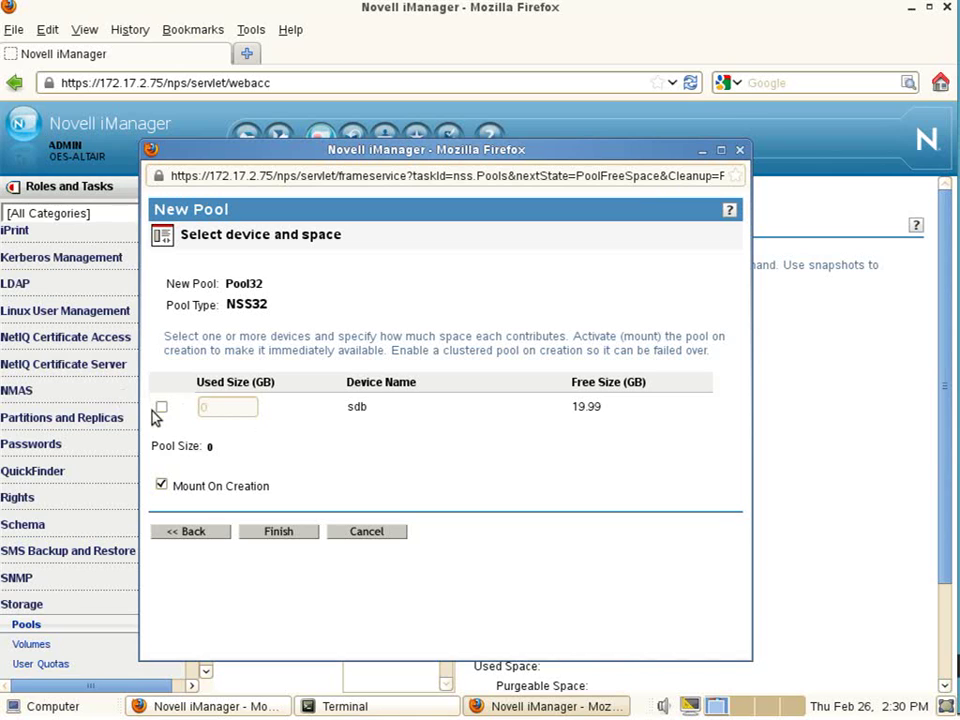
click(161, 407)
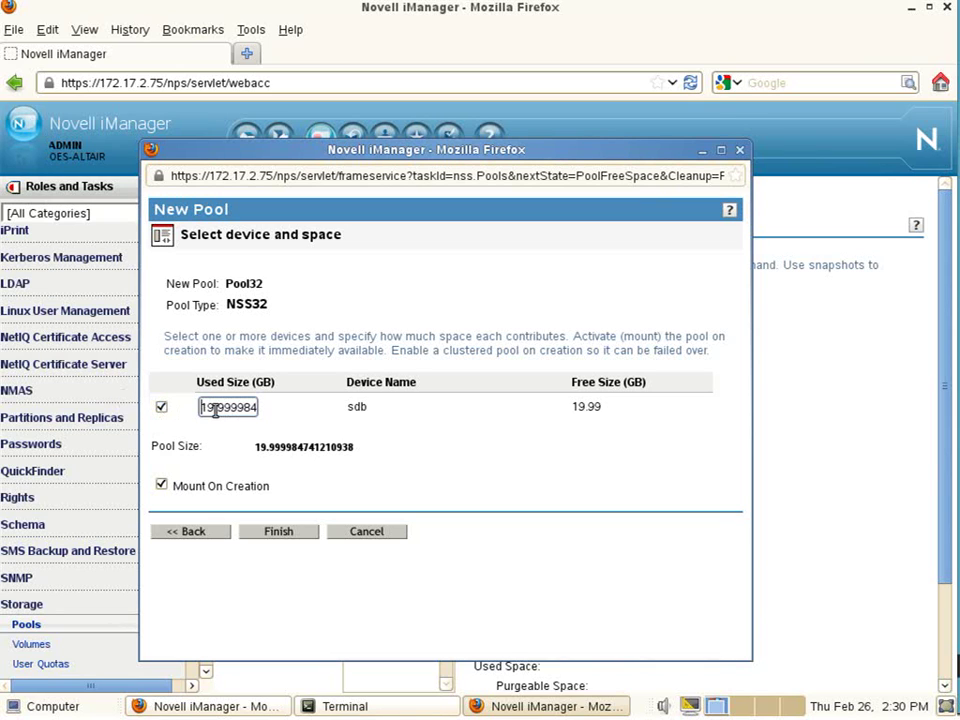
drag(206, 406, 359, 406)
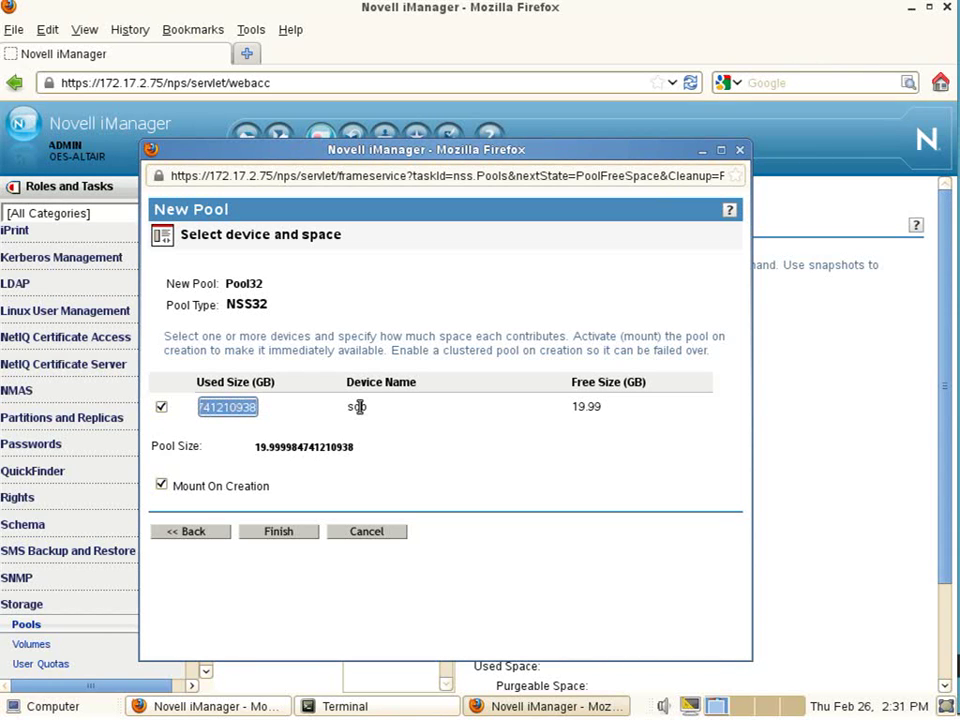
text(10)
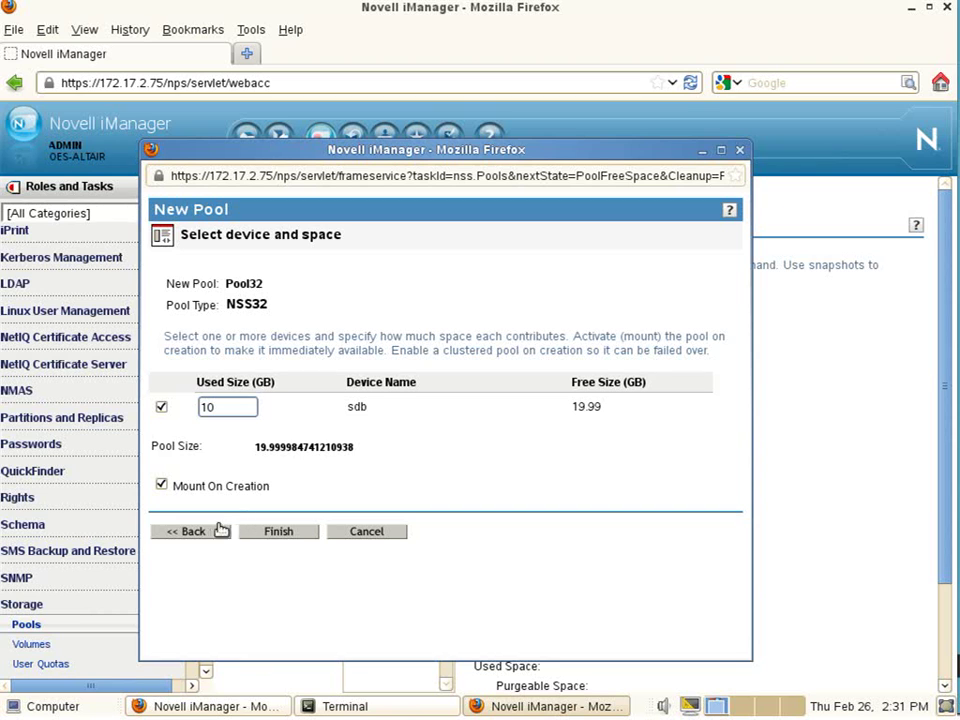
click(294, 533)
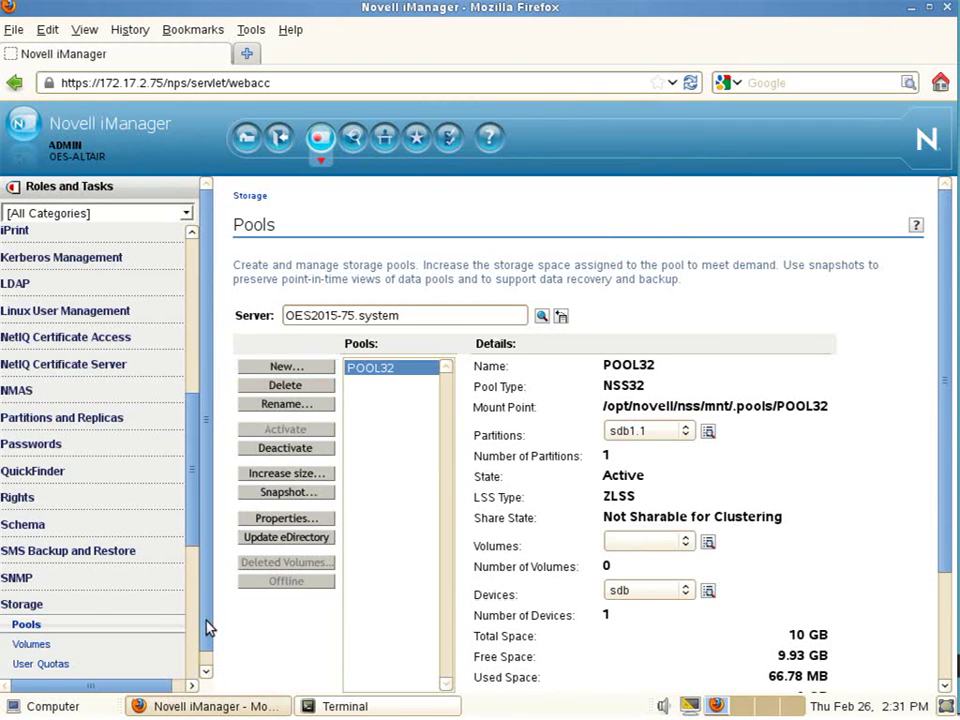
- Start a new volume named DATA32, place it on POOL32 and move on to its attribute settings
drag(193, 549, 191, 574)
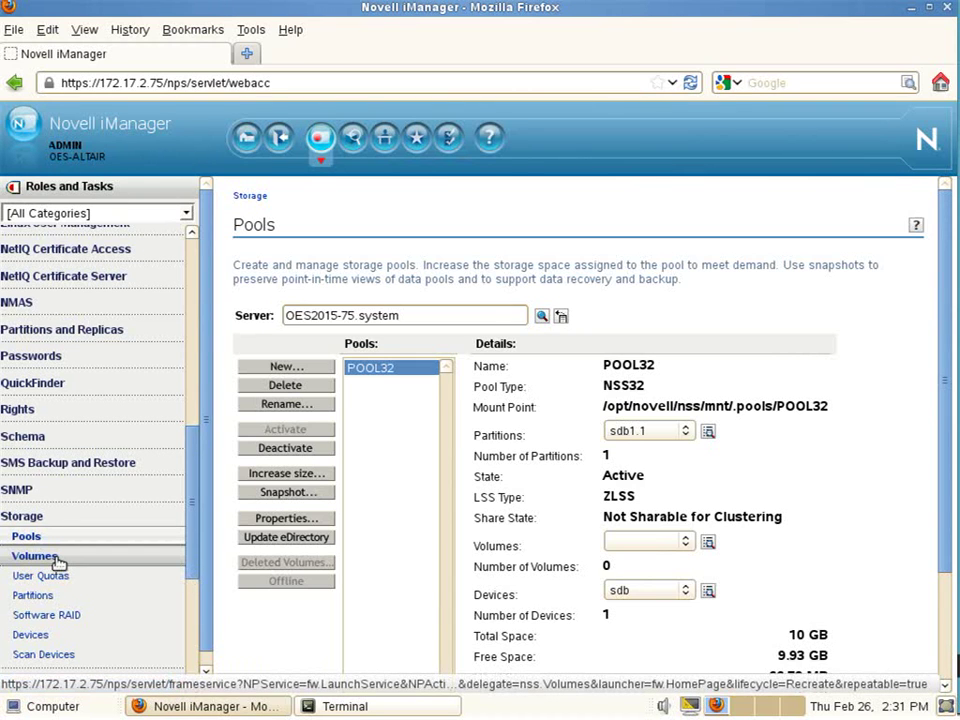
click(56, 559)
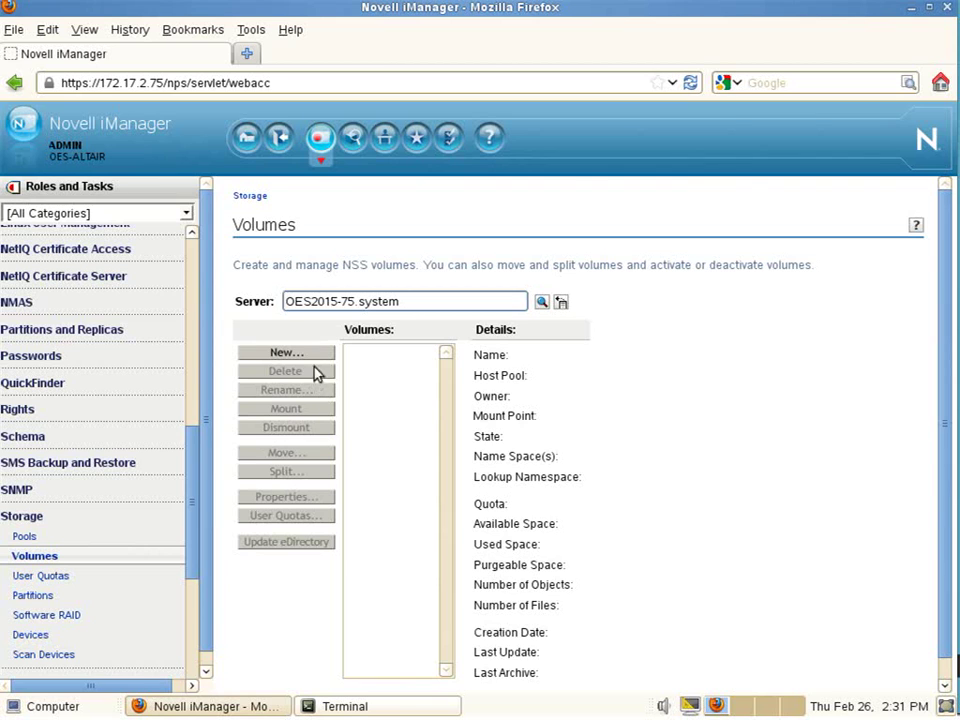
click(312, 356)
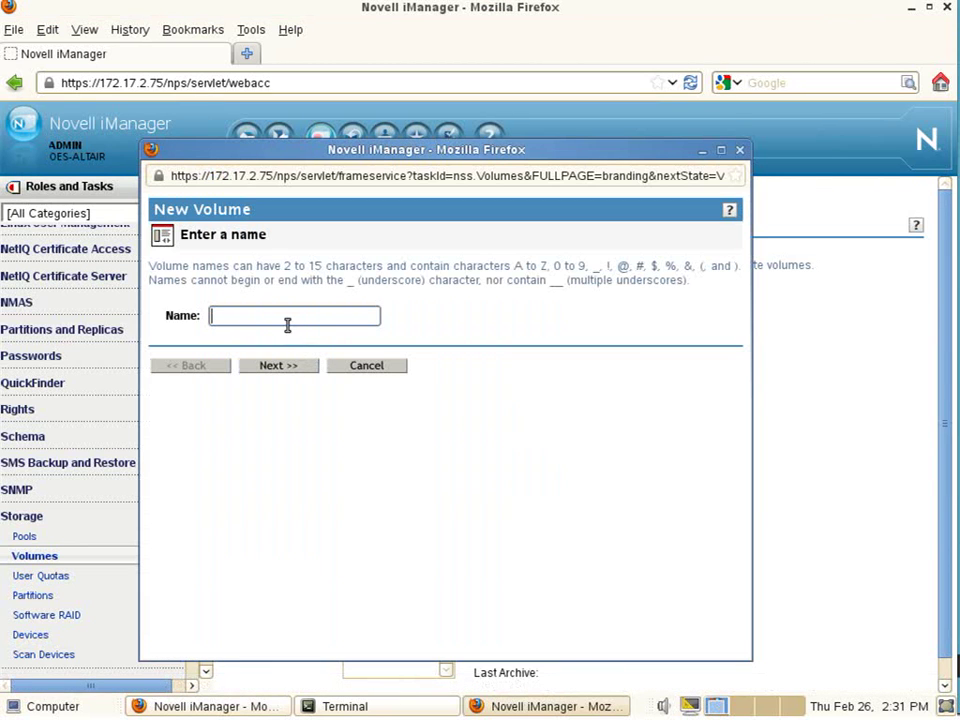
text(DATA32)
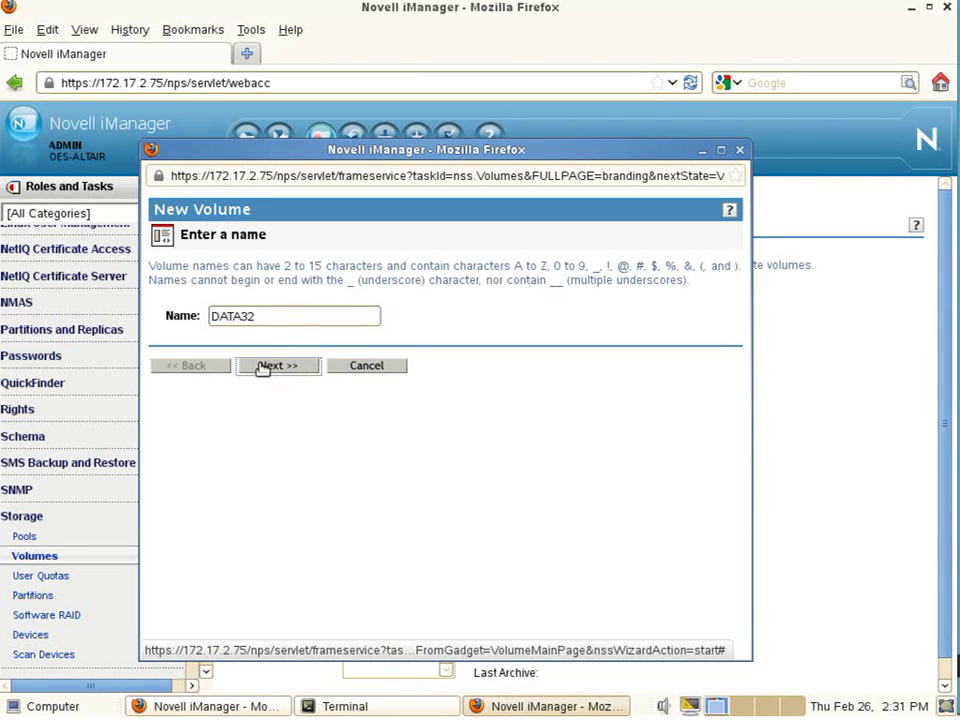
click(262, 366)
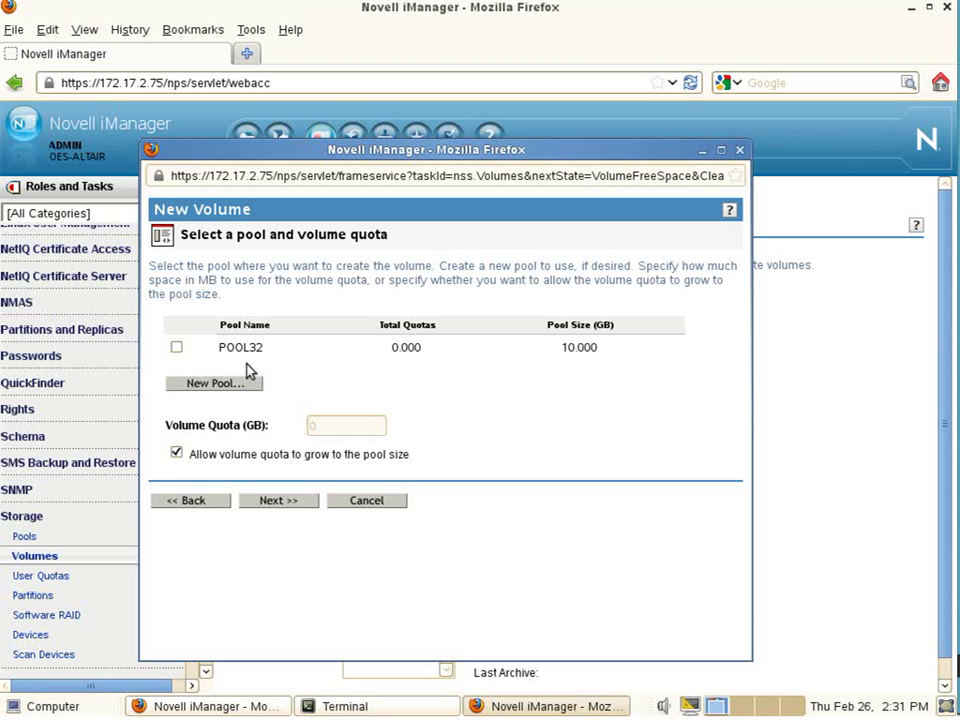
click(176, 347)
click(275, 502)
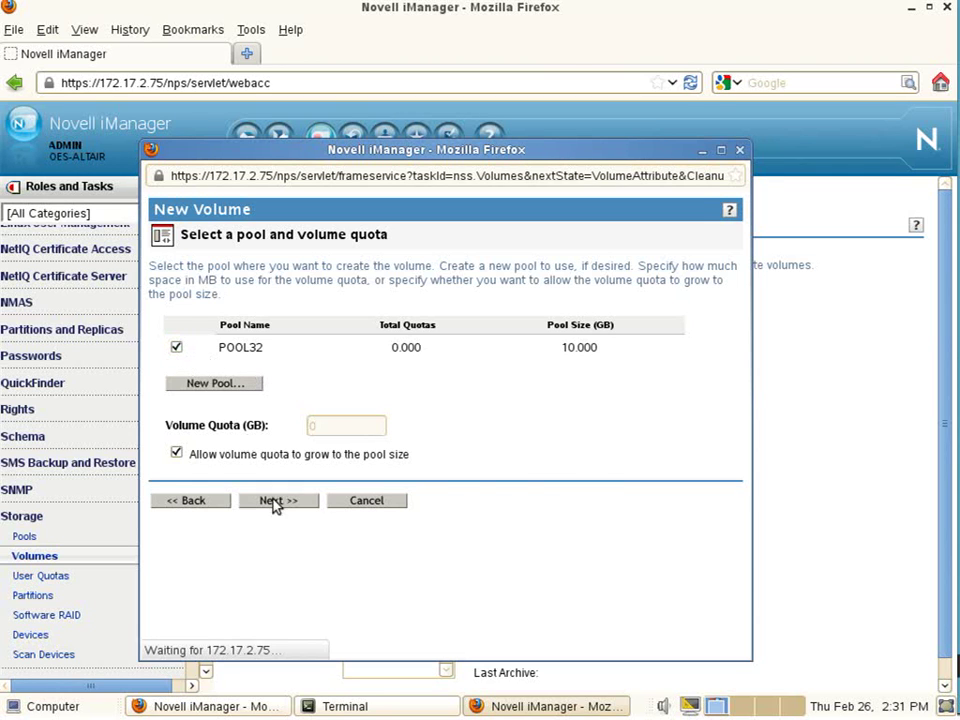
scroll(274, 600, down, 2)
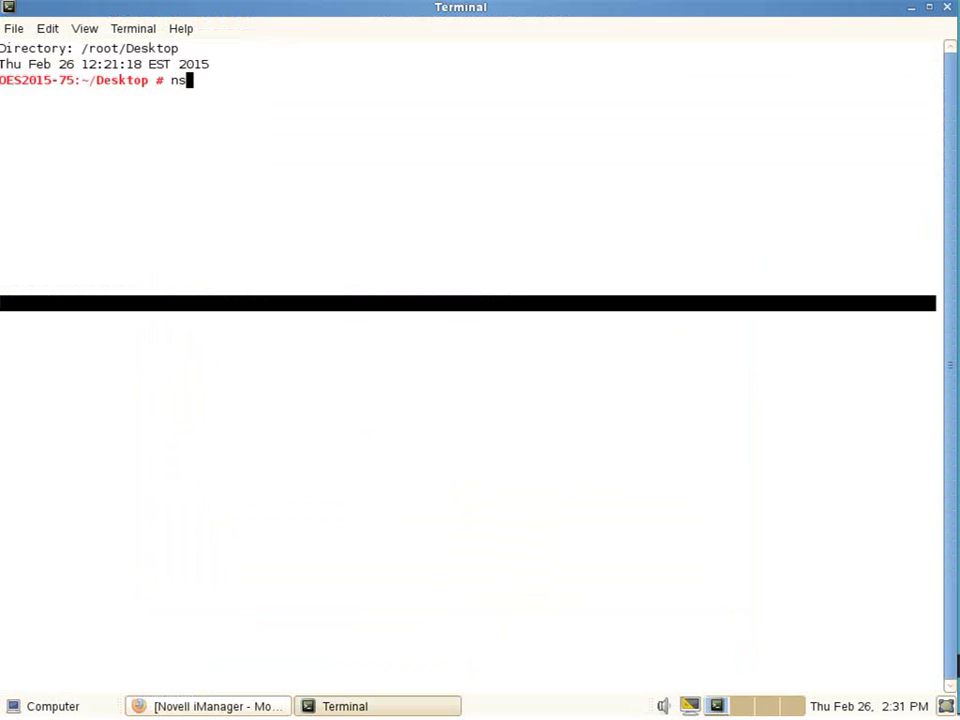
- Launch nssmu with the smu command and open the Pools list
text(smu)
key(Return)
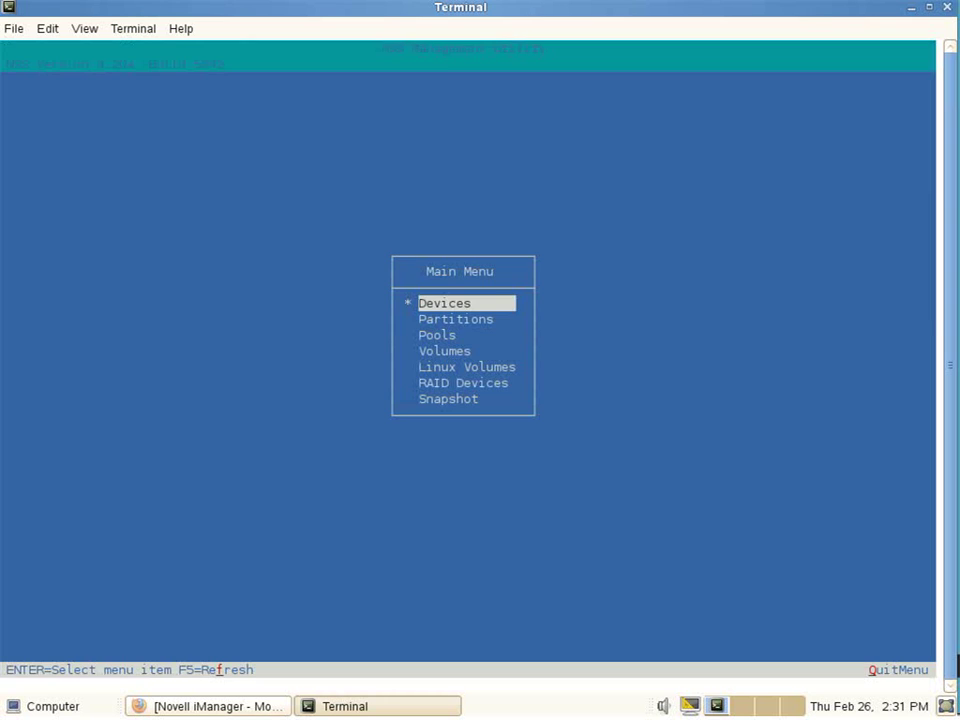
key(Down)
key(Down)
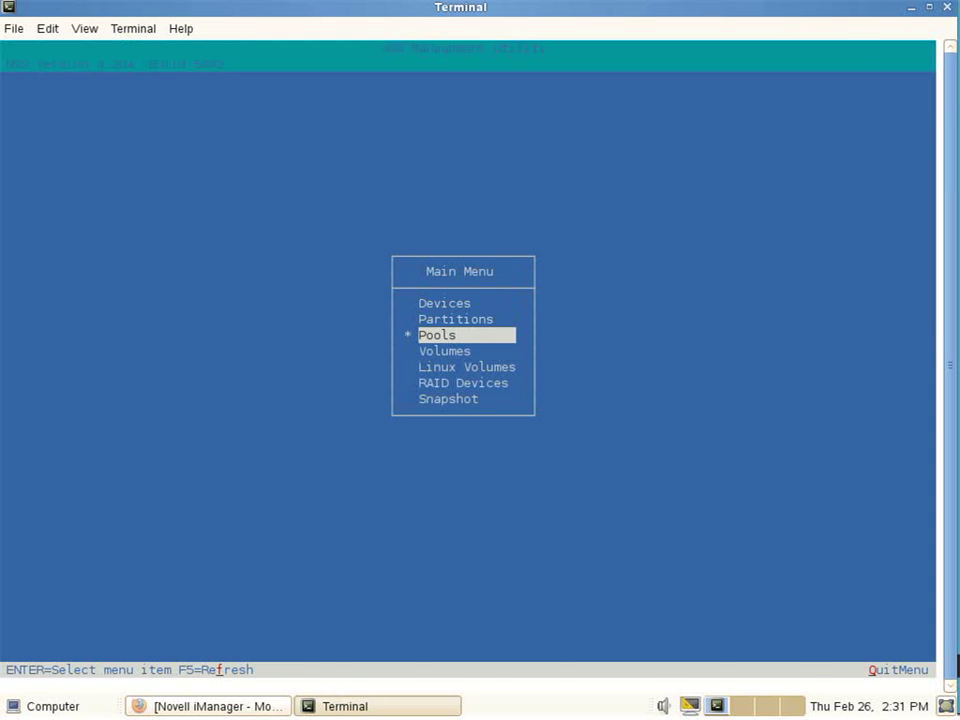
key(Return)
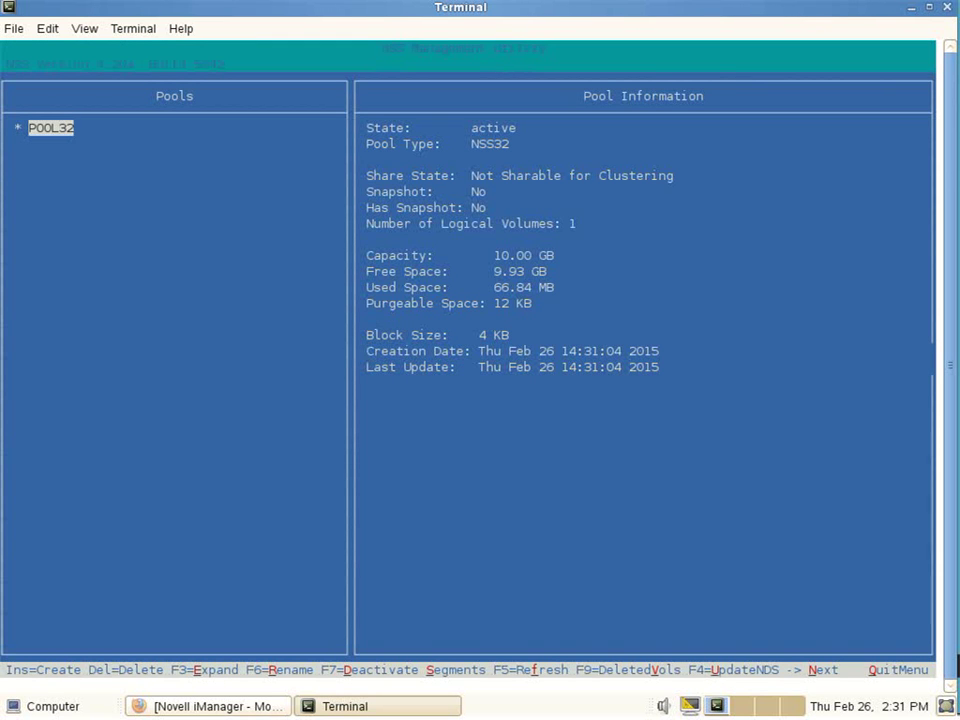
- Create NSS64 pool POOL64 on device sdb with the default 10.00G size
key(Insert)
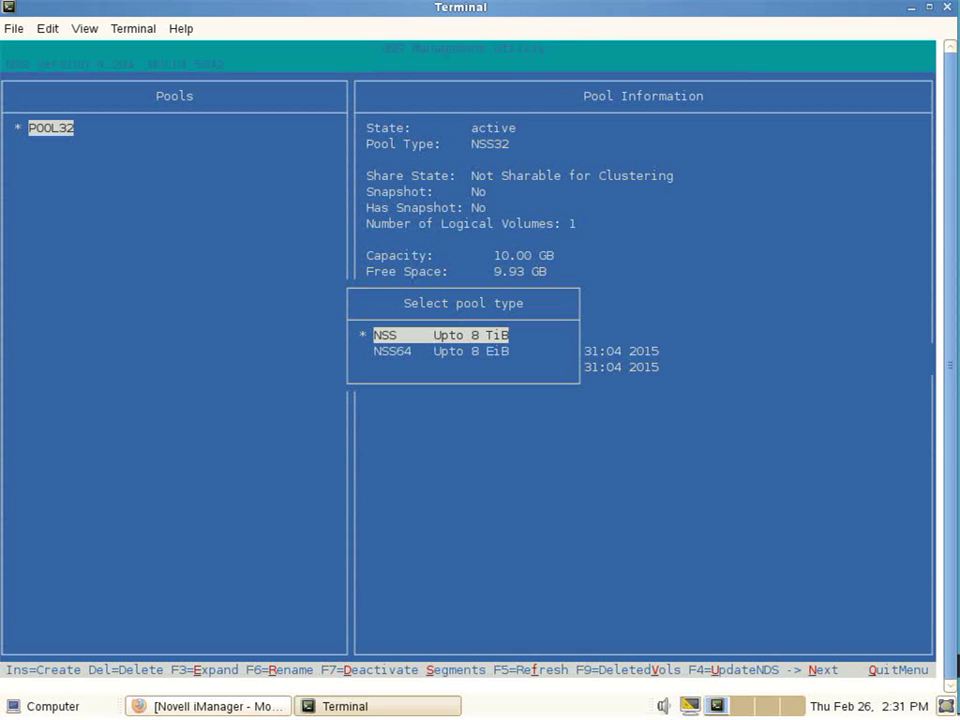
key(Down)
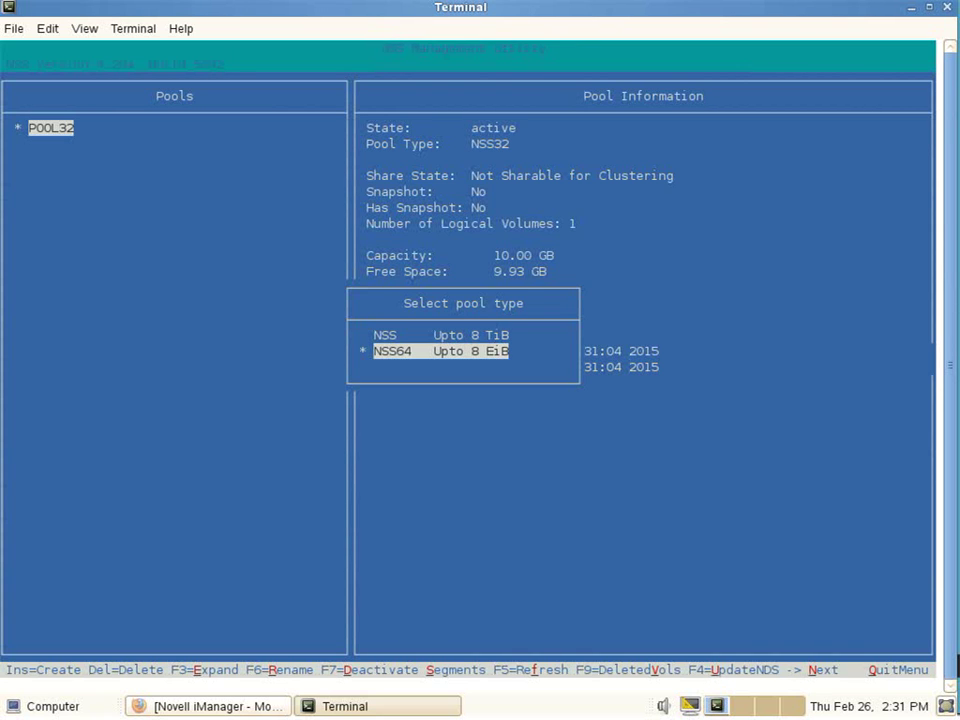
key(Return)
text(P)
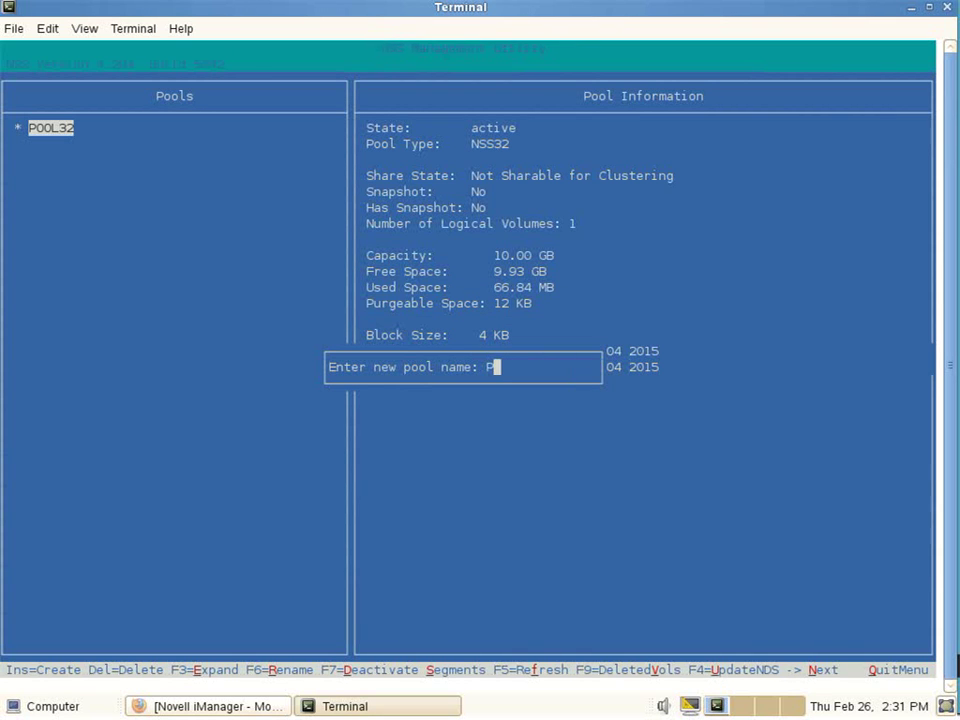
text(OOL64)
key(Return)
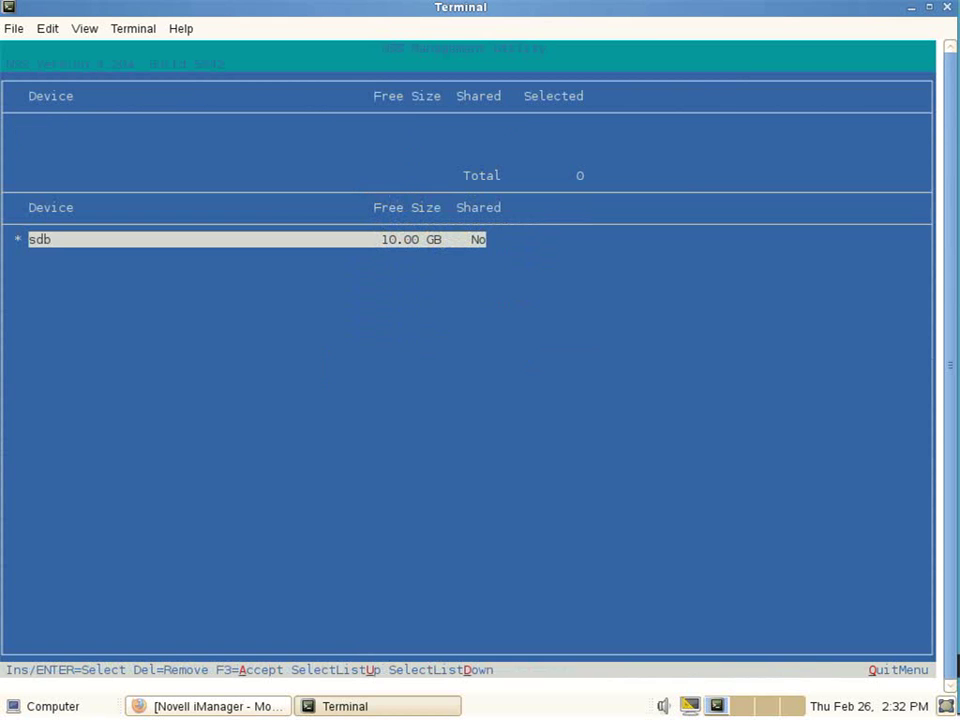
key(Return)
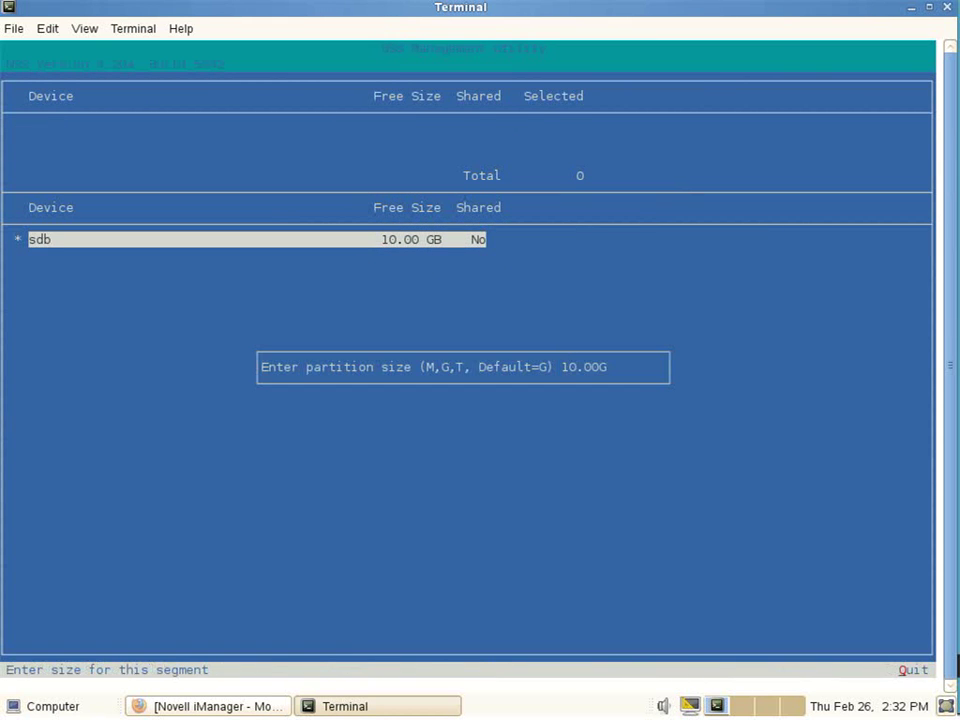
key(Return)
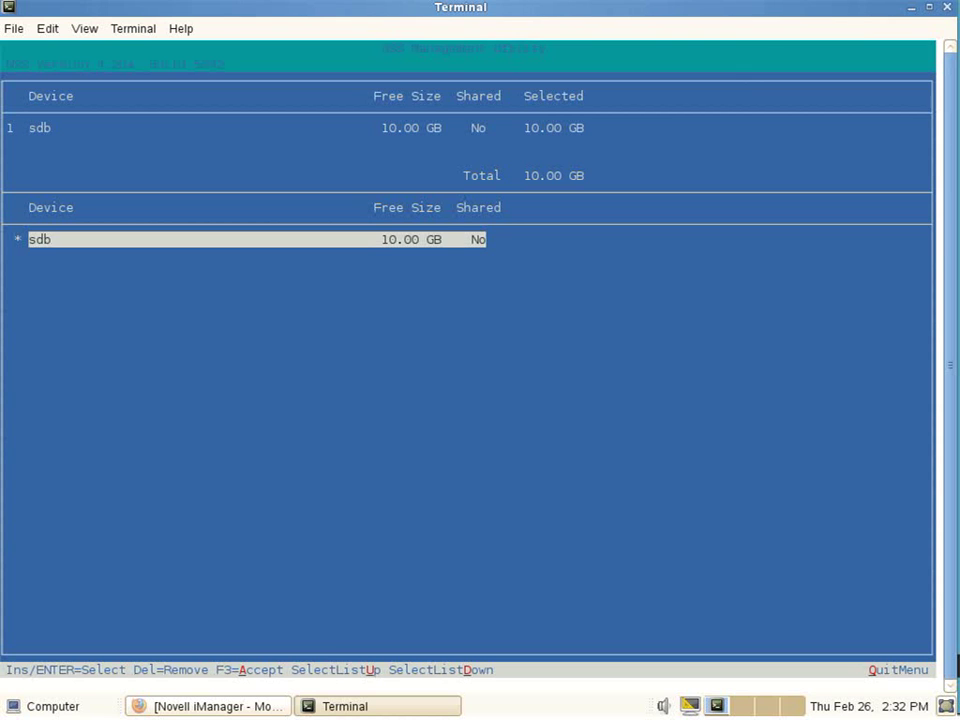
key(F3)
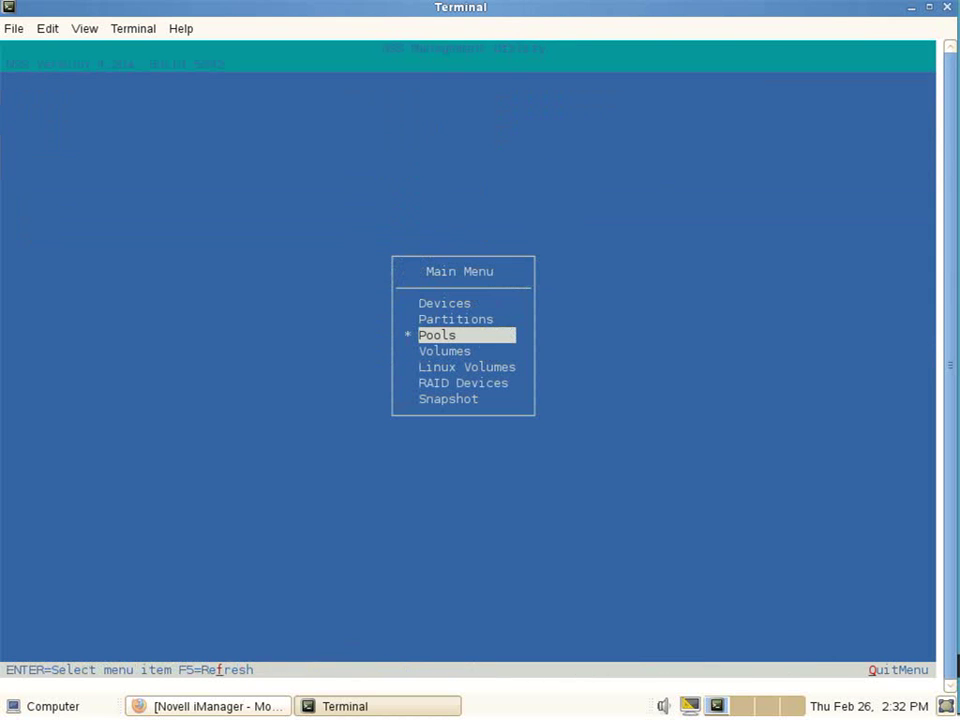
- Add volume DATA64 on POOL64 from the Volumes list, then return to the nssmu main menu
key(Down)
key(Return)
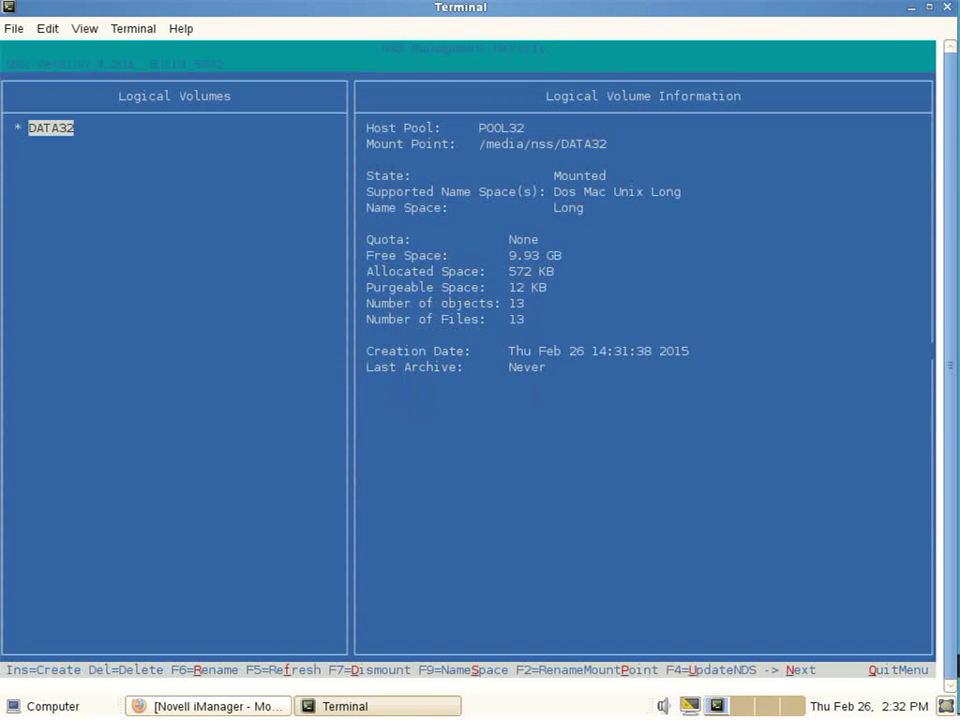
key(Insert)
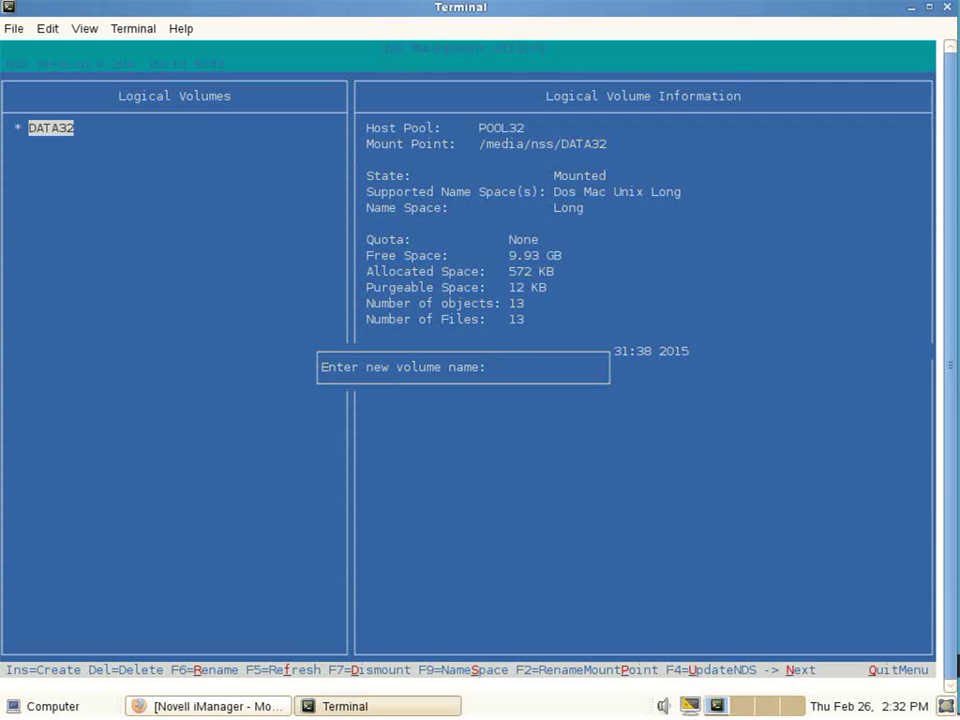
text(DATA64)
key(Return)
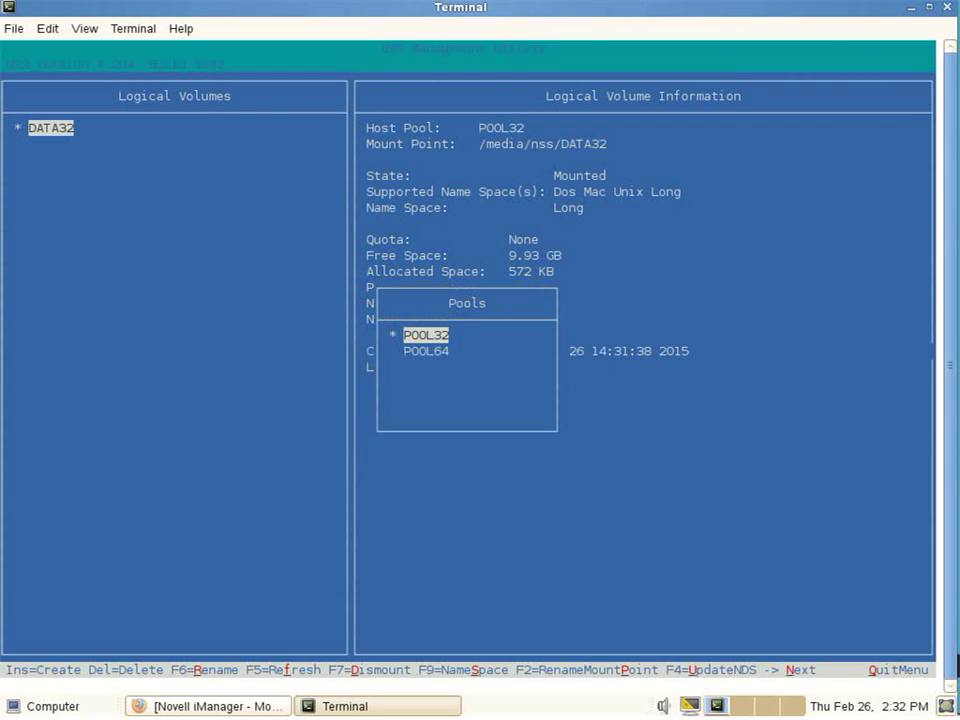
key(Down)
key(Return)
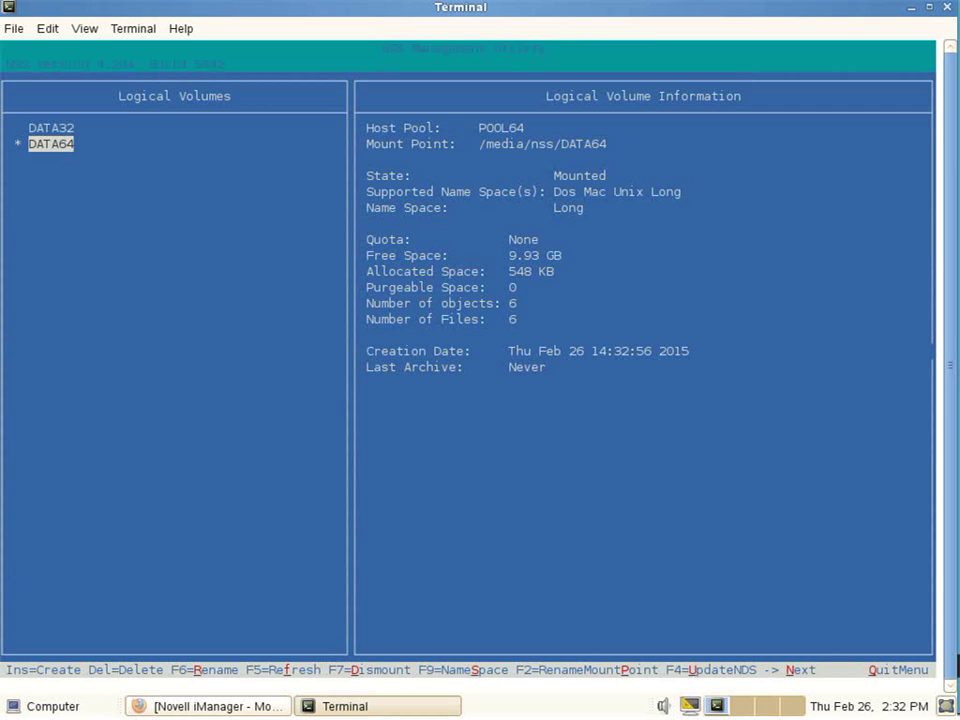
key(Escape)
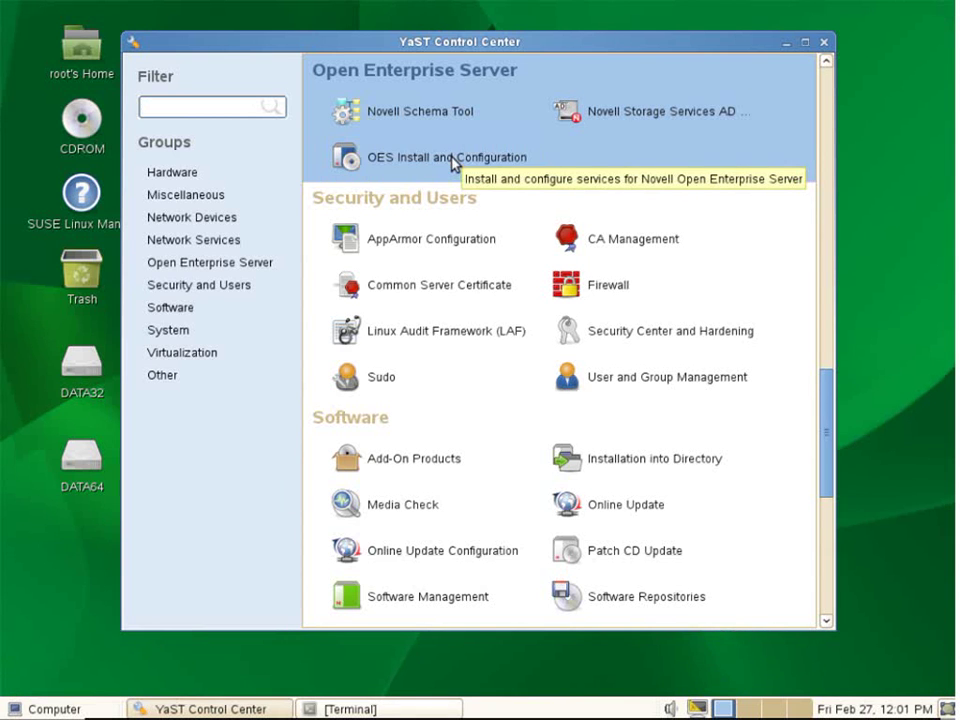
- Select the Novell Storage Services AD Support pattern in Software Selection and accept it
click(454, 161)
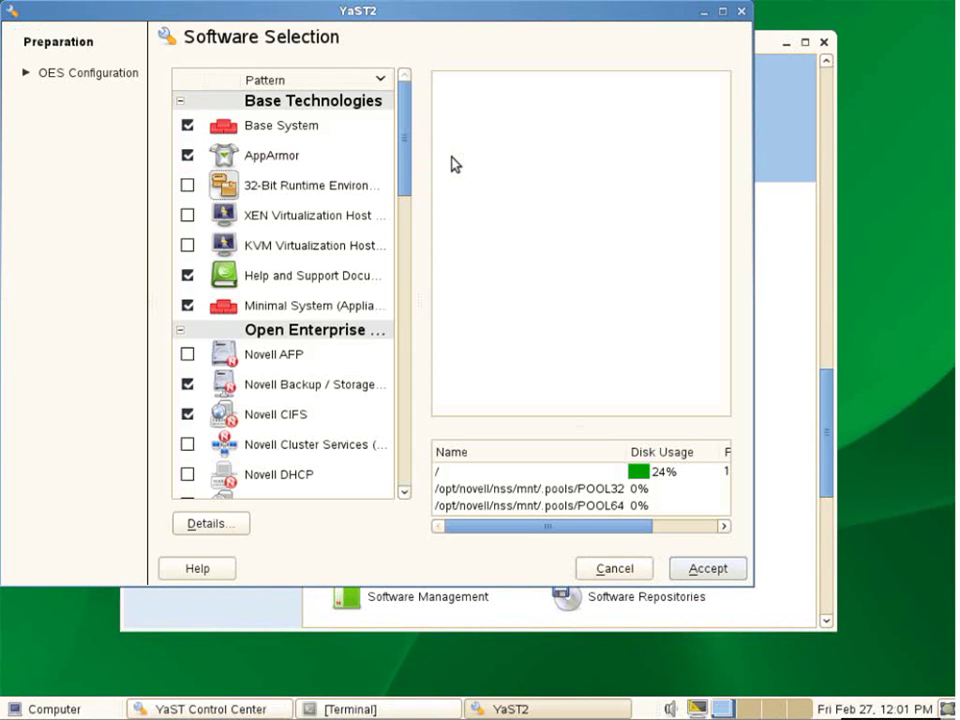
click(405, 478)
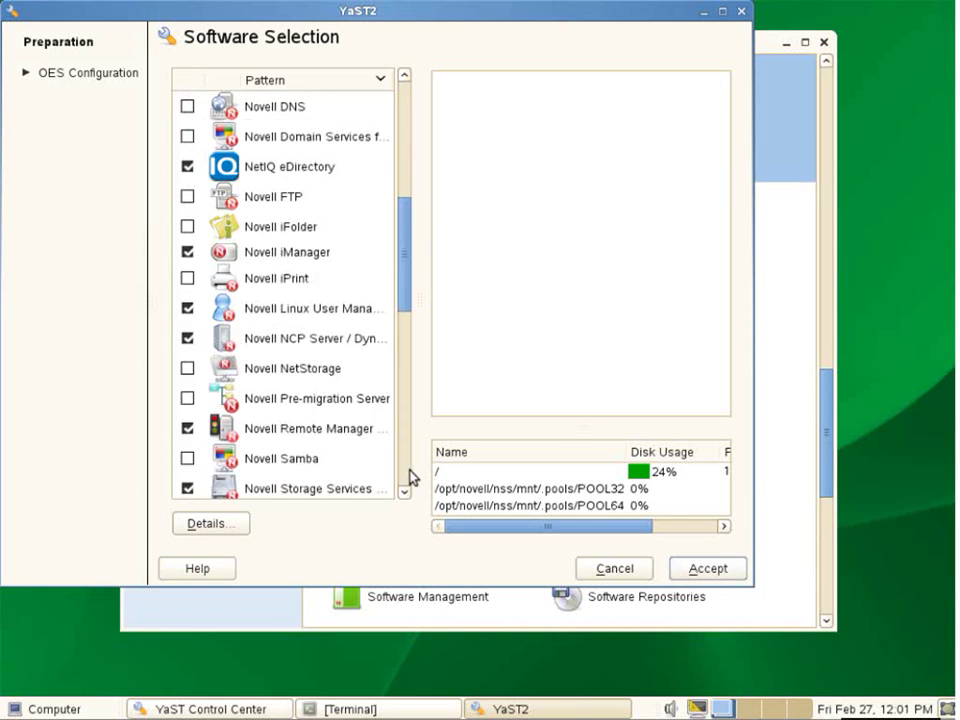
click(405, 478)
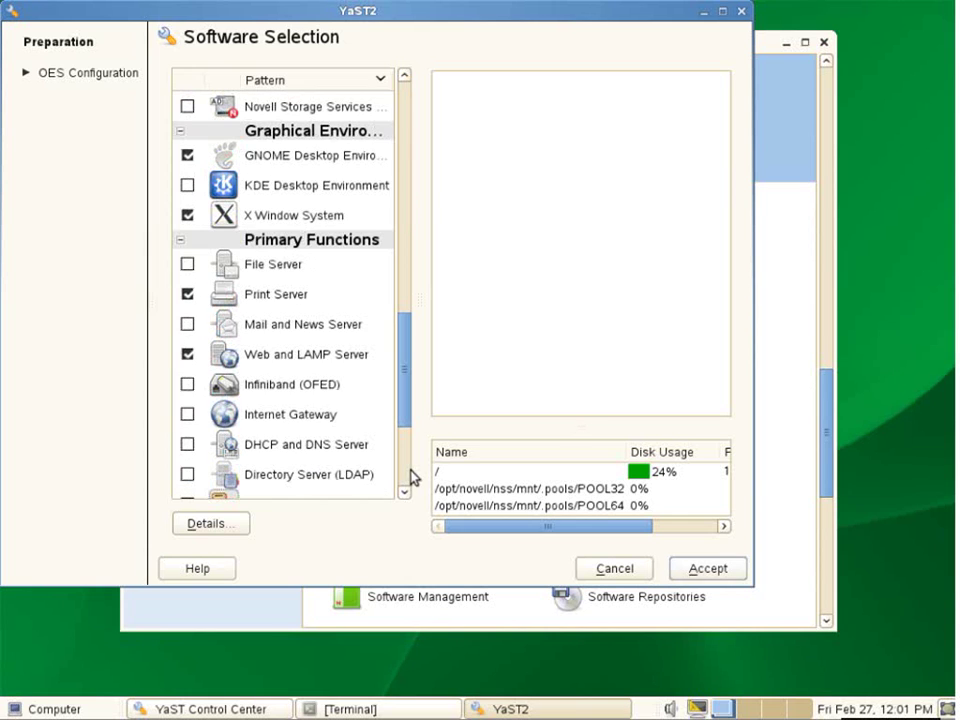
click(187, 107)
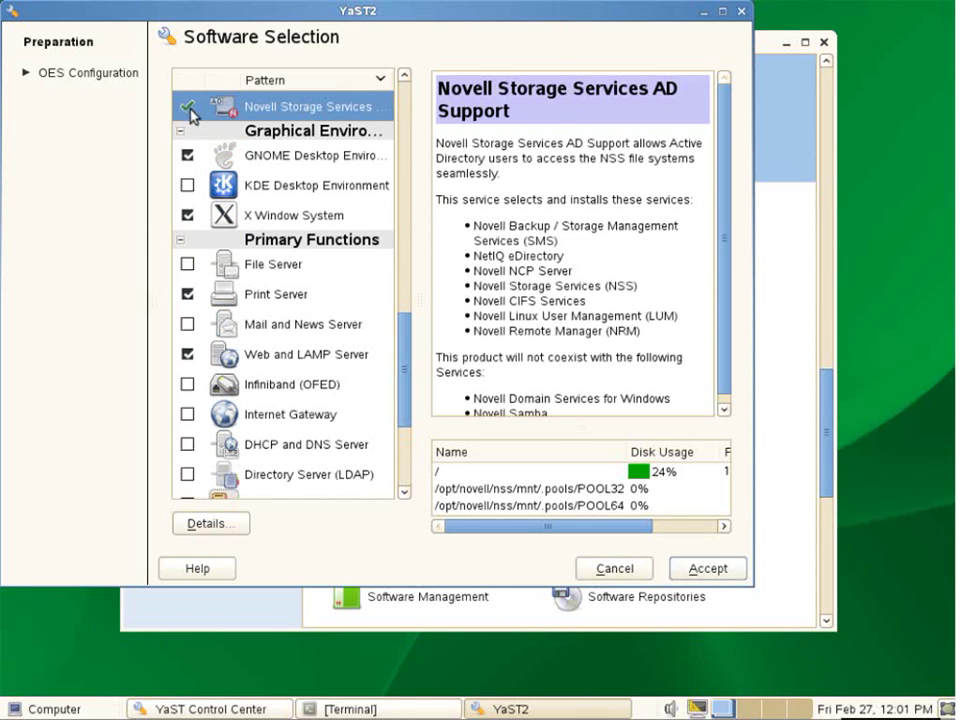
click(705, 568)
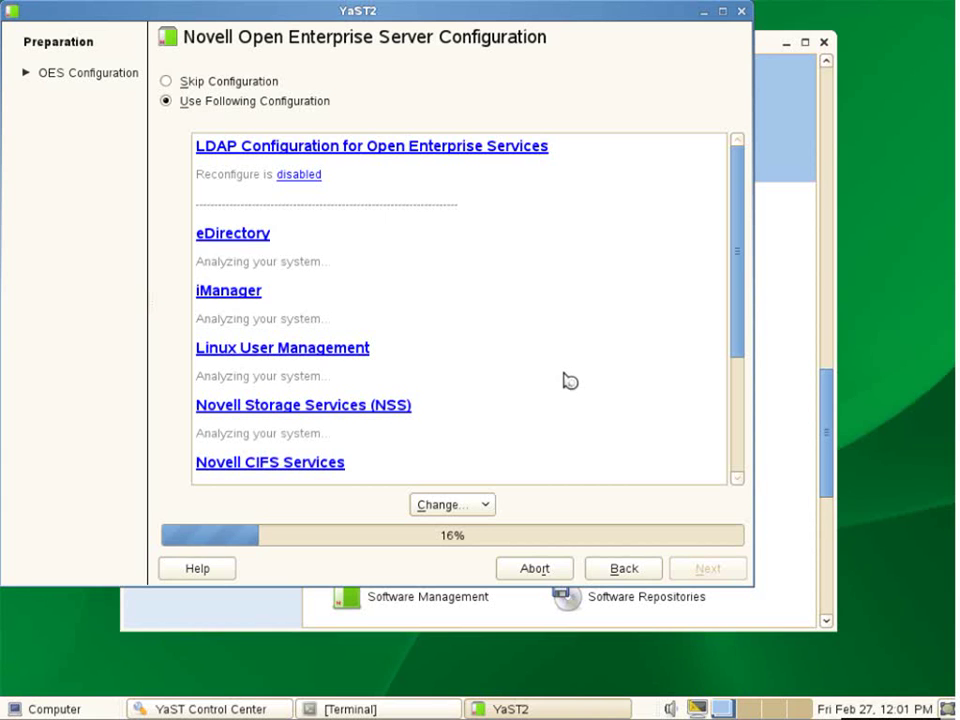
- Enter the AD administrator password in the NSS AD Support settings and continue past OES Configuration
drag(737, 285, 731, 500)
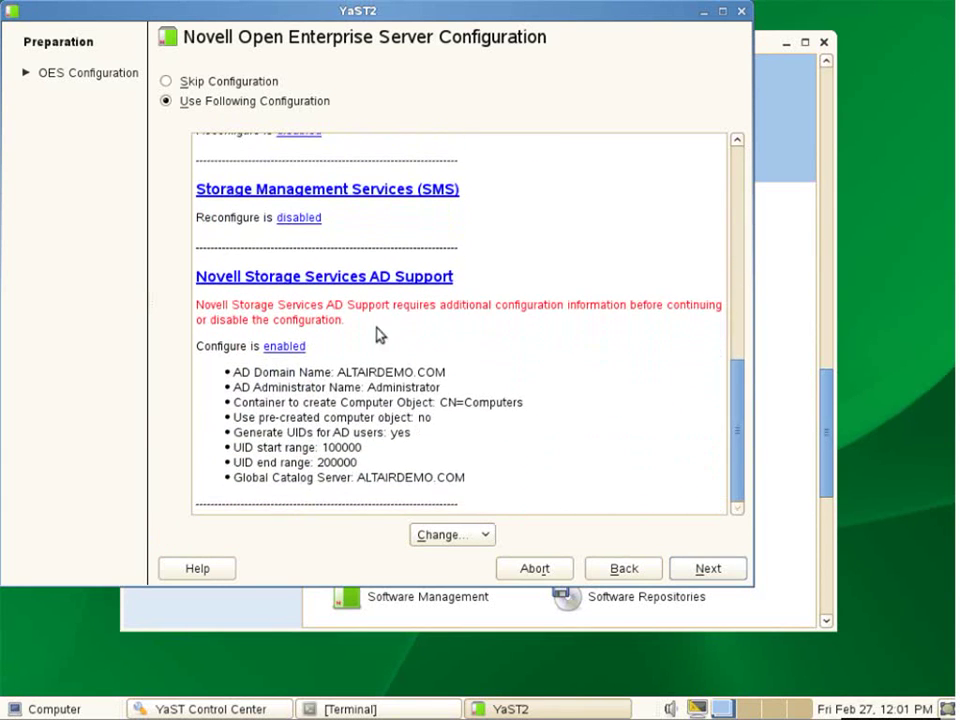
click(336, 284)
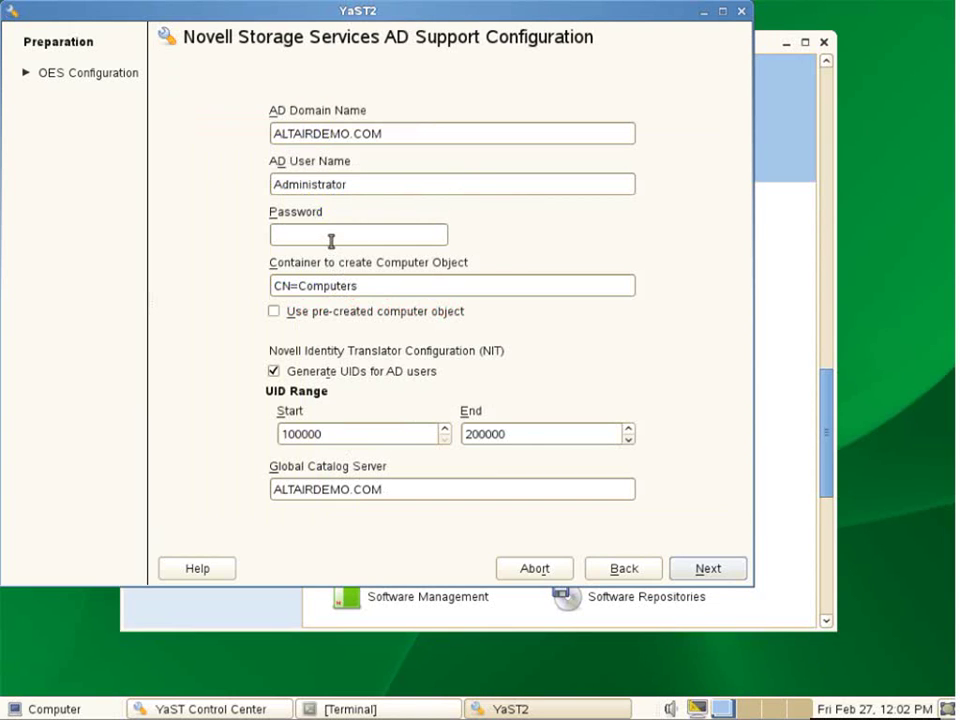
click(332, 240)
text(novel)
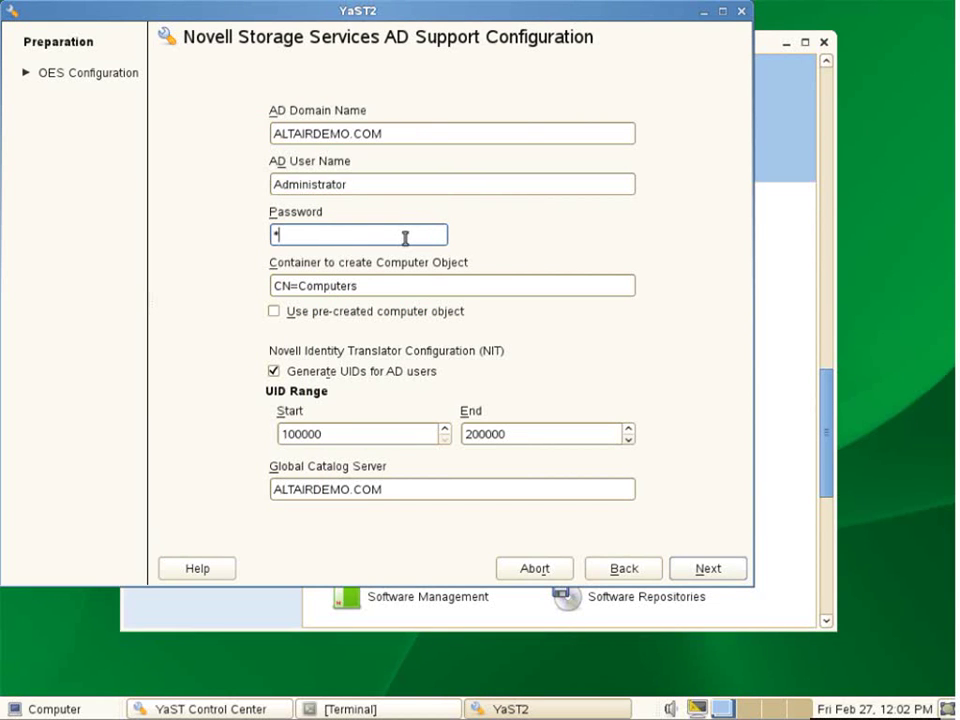
text(l)
click(709, 580)
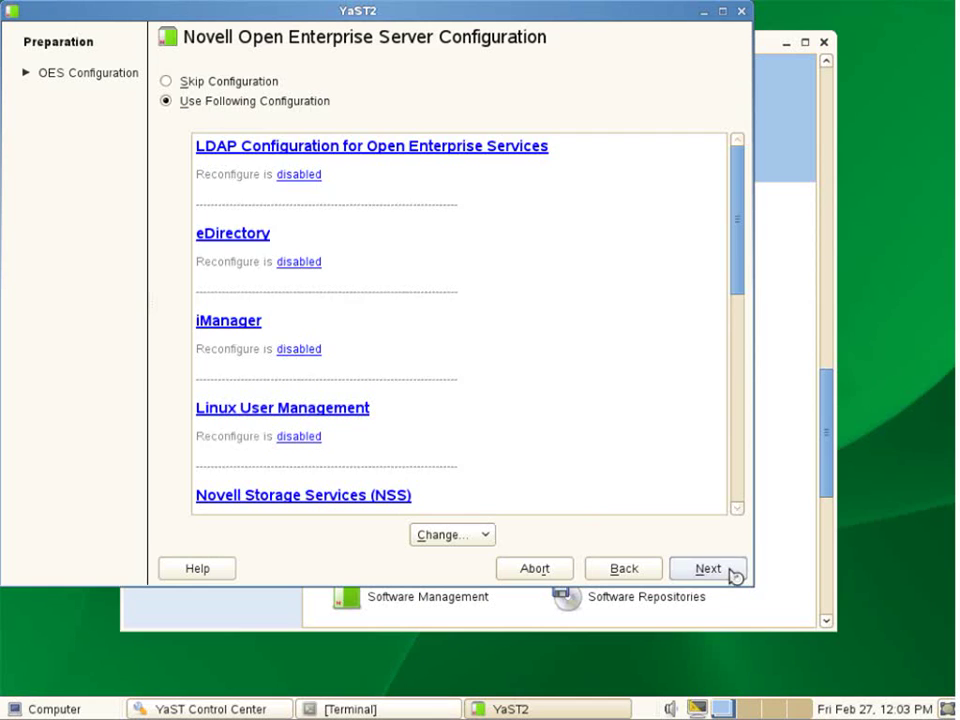
click(733, 573)
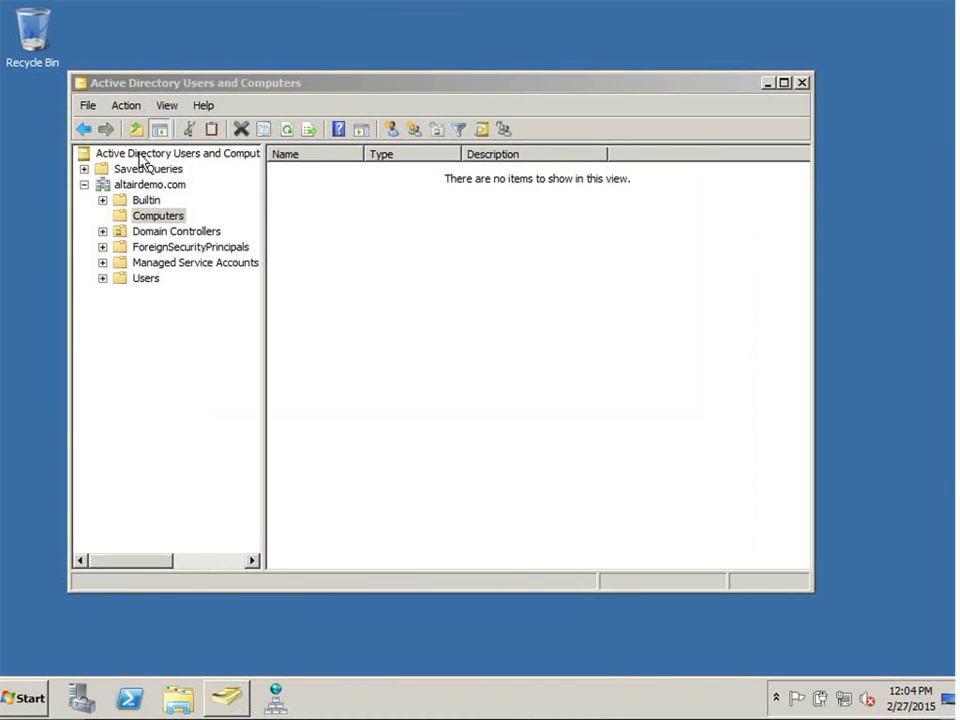
- Refresh the Computers container and open the properties of computer account oes2015-220
click(127, 106)
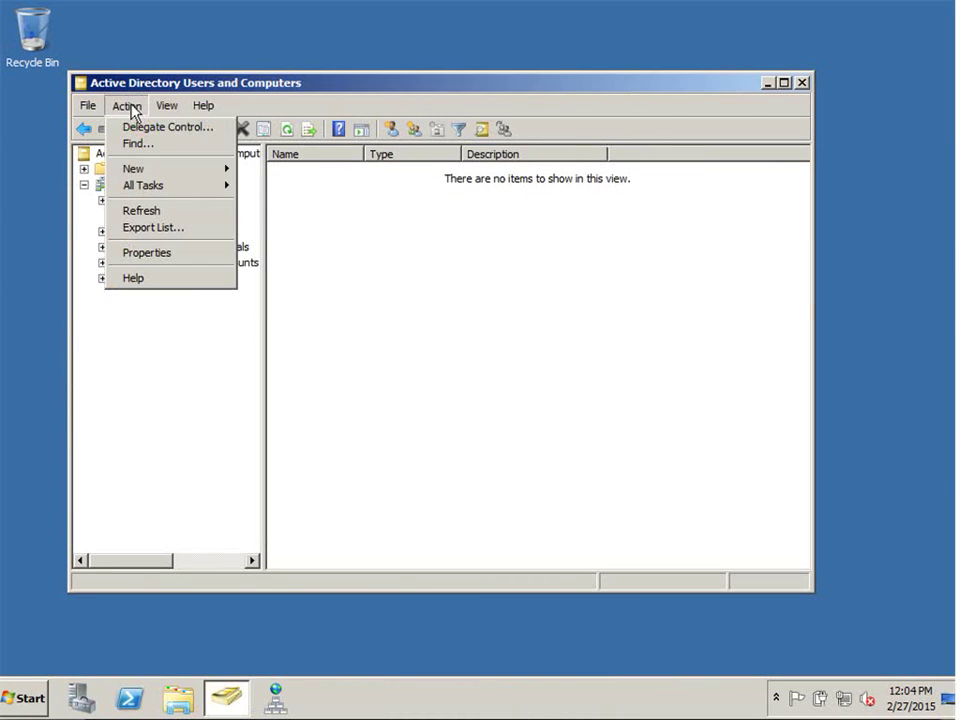
click(141, 211)
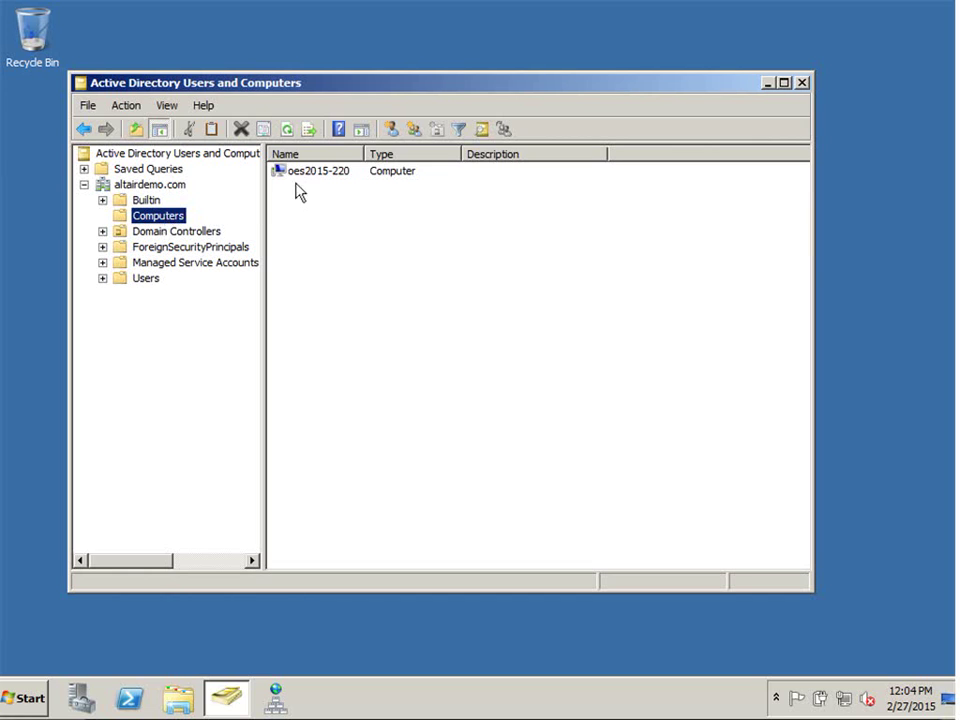
click(310, 178)
right_click(311, 180)
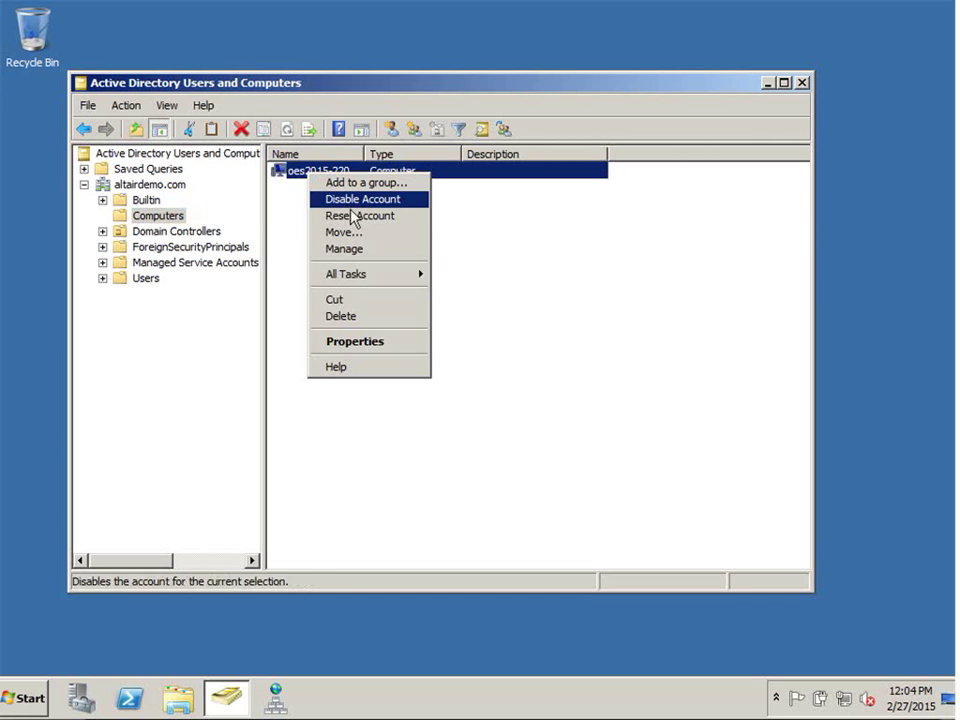
click(365, 345)
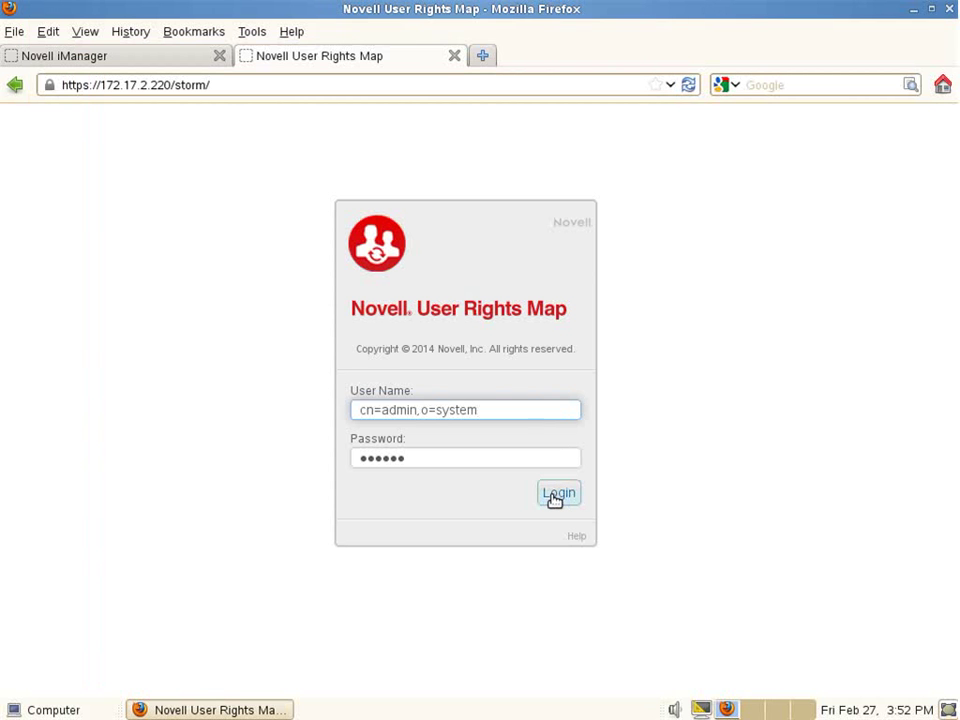
- Log in to User Rights Map and start a new connection on the Map Users page
click(557, 497)
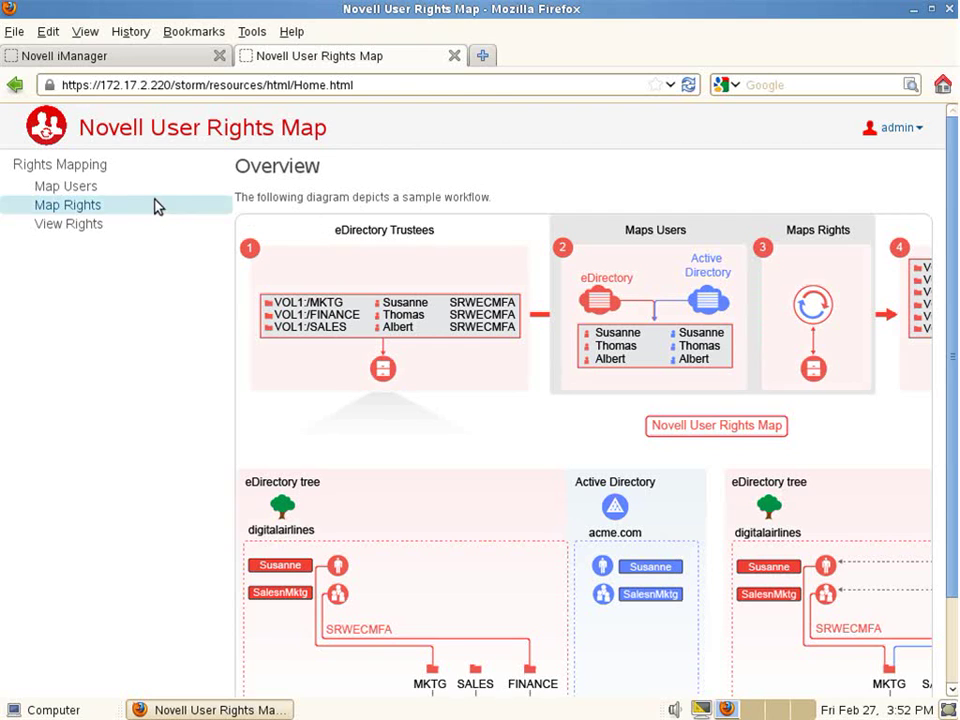
click(93, 190)
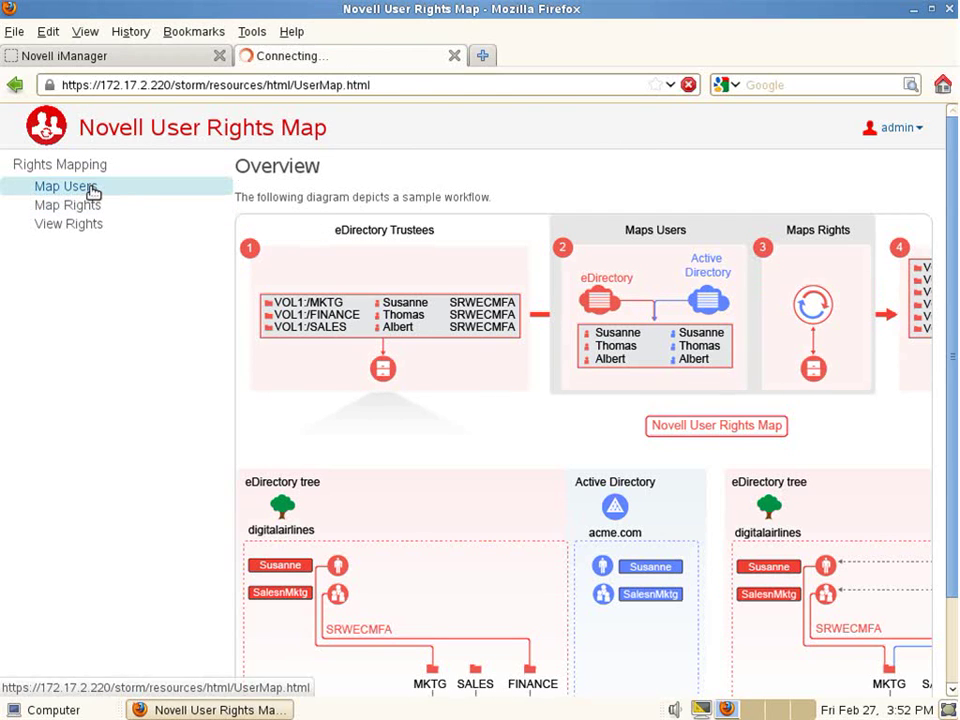
click(262, 205)
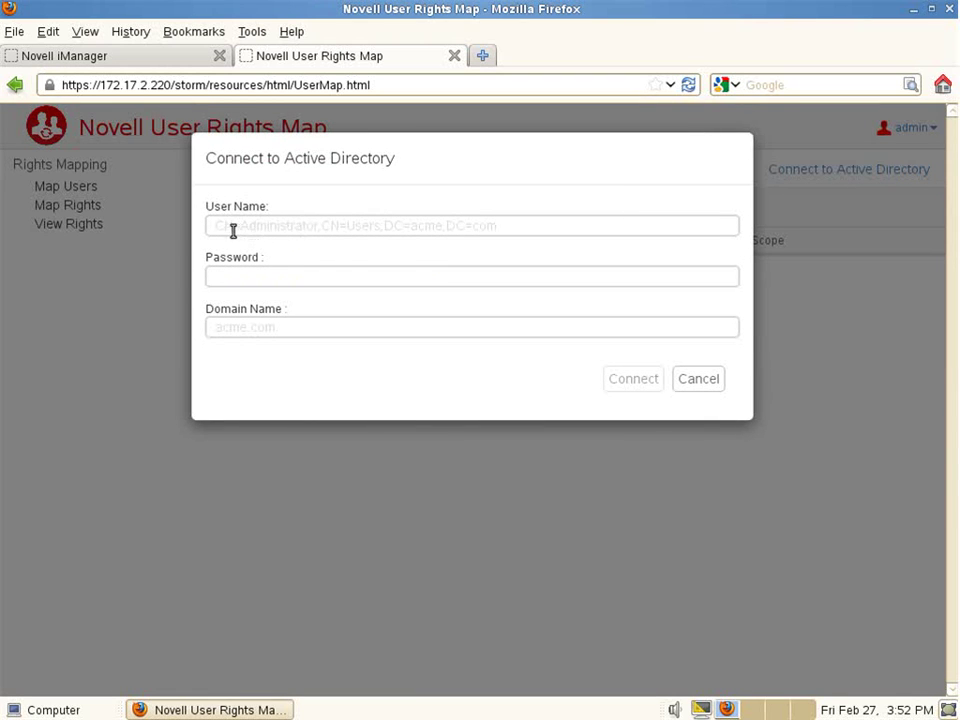
- Connect to domain altairdemo.com using the AD administrator's DN and password
click(274, 229)
text(cn)
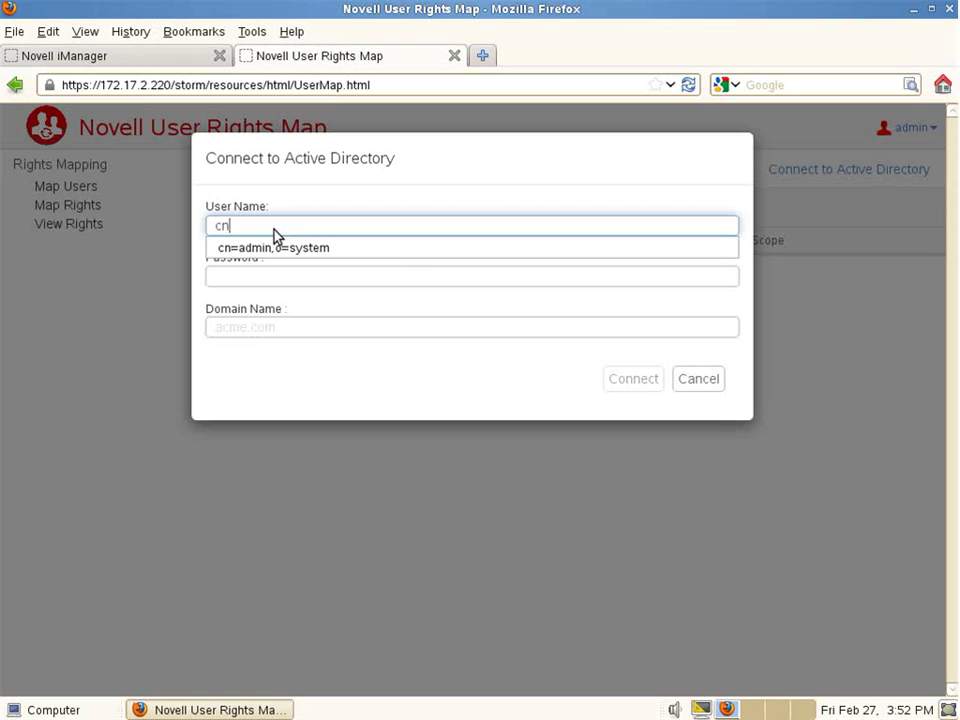
text(=administrator,cn=users,dc=altairdemo,dc=com)
key(Tab)
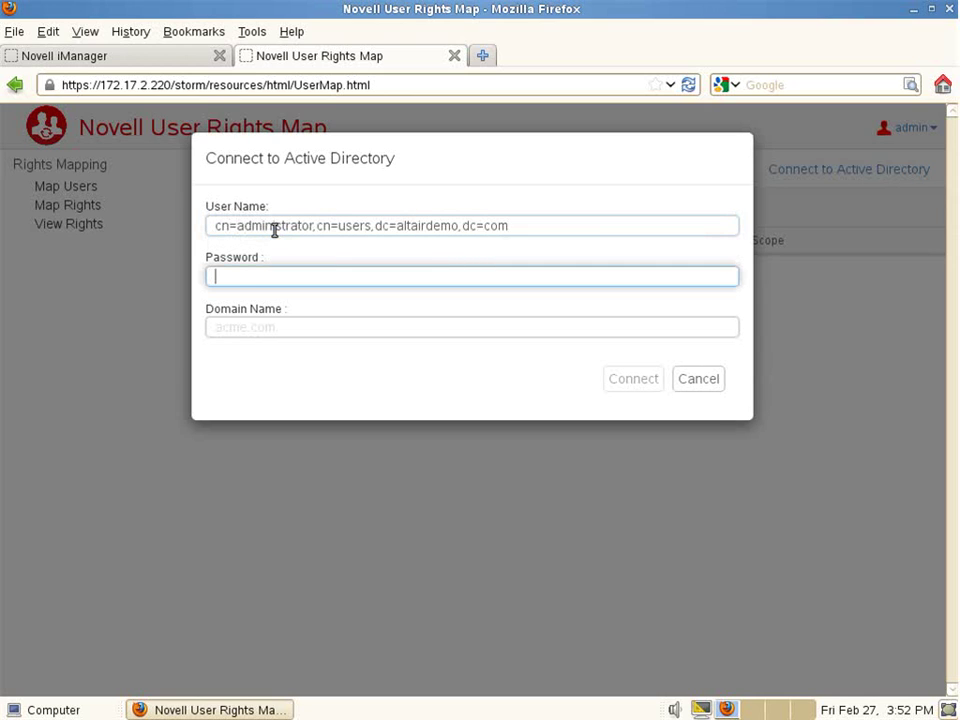
text(••••••)
key(Tab)
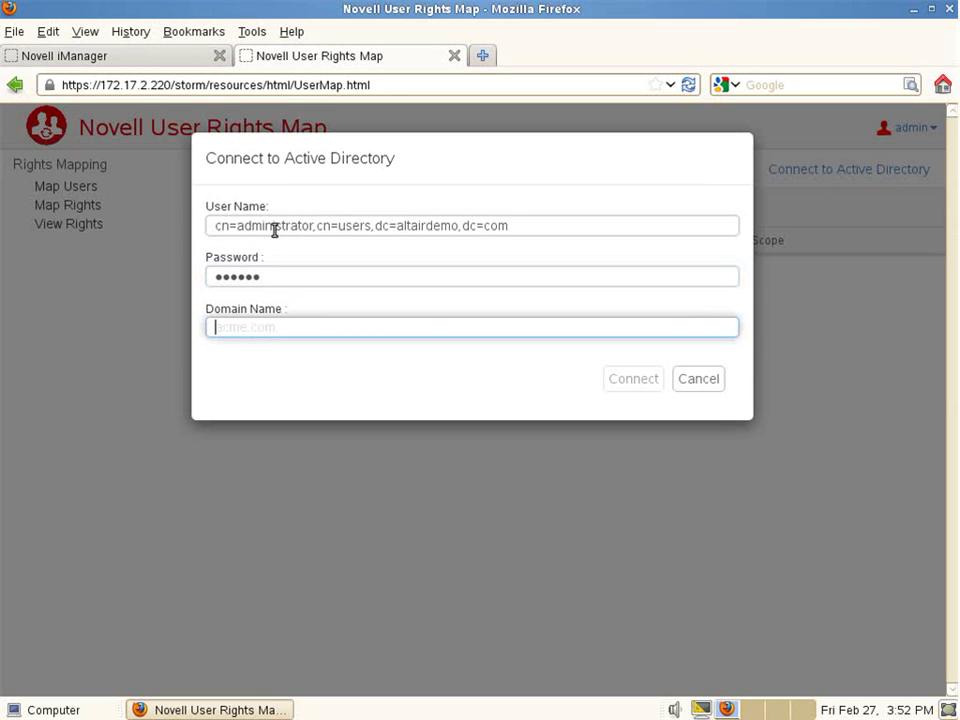
text(altairdemo.com)
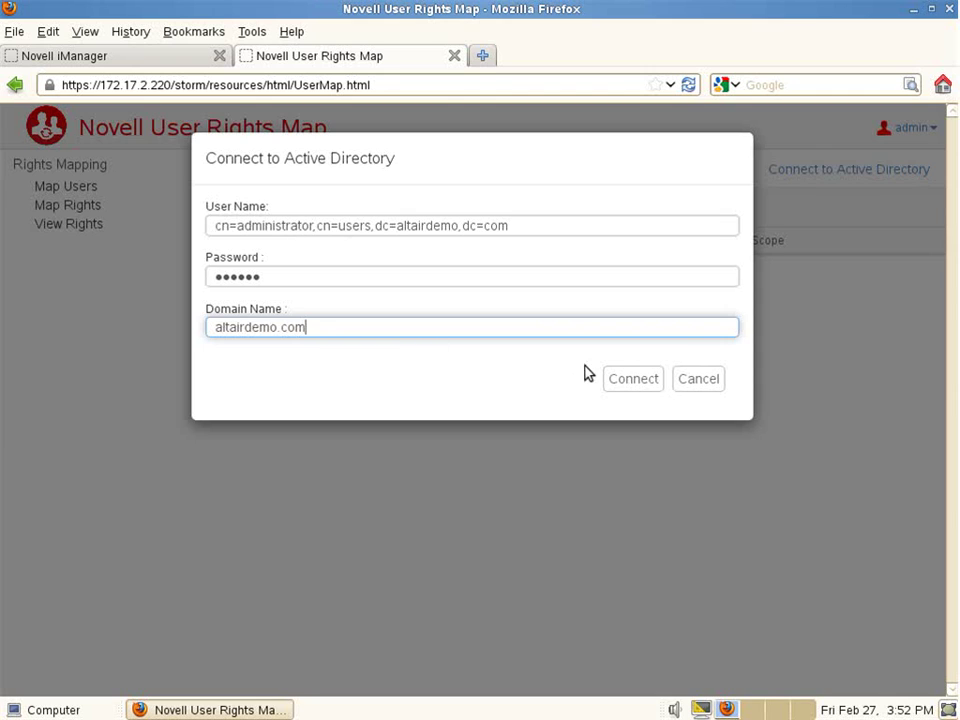
click(634, 379)
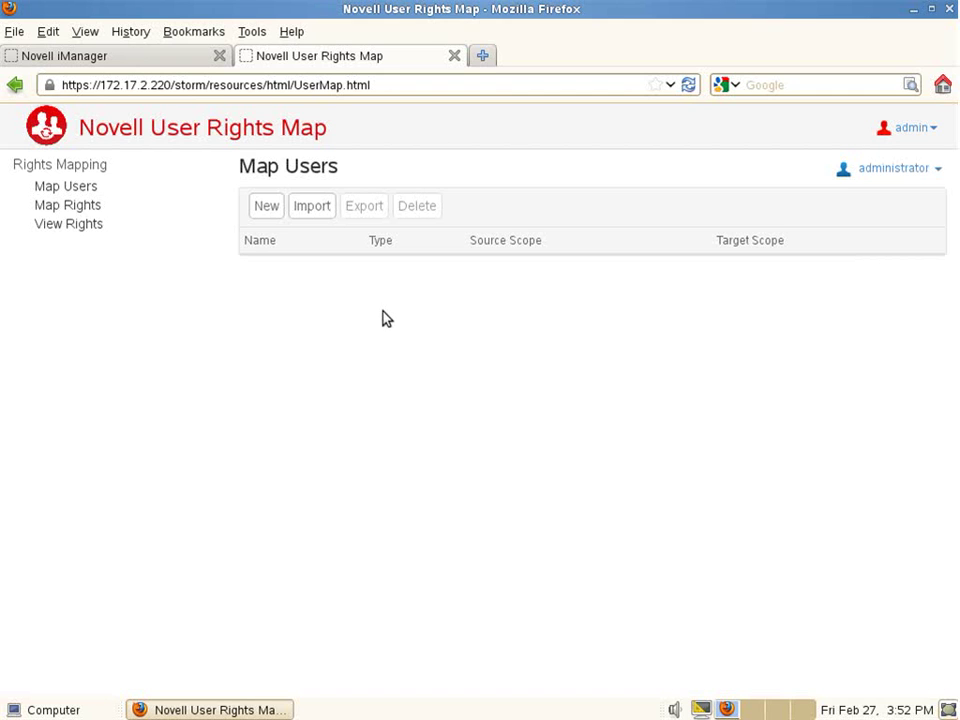
- Start a new user map with subtree search on both eDirectory and AD, and propose a map
click(272, 210)
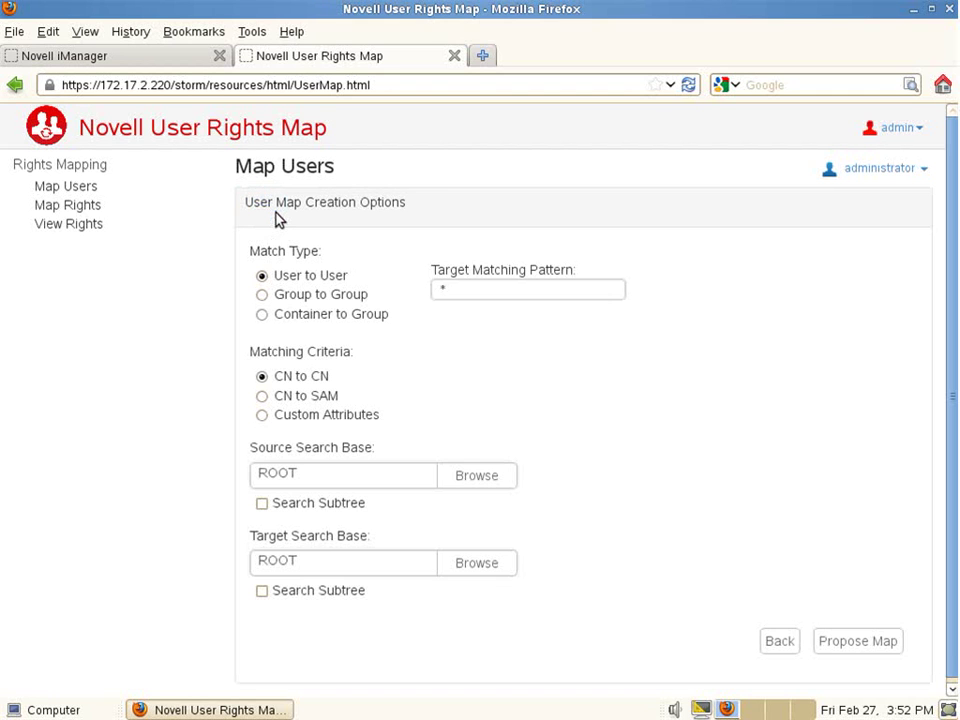
click(262, 504)
click(262, 591)
click(840, 642)
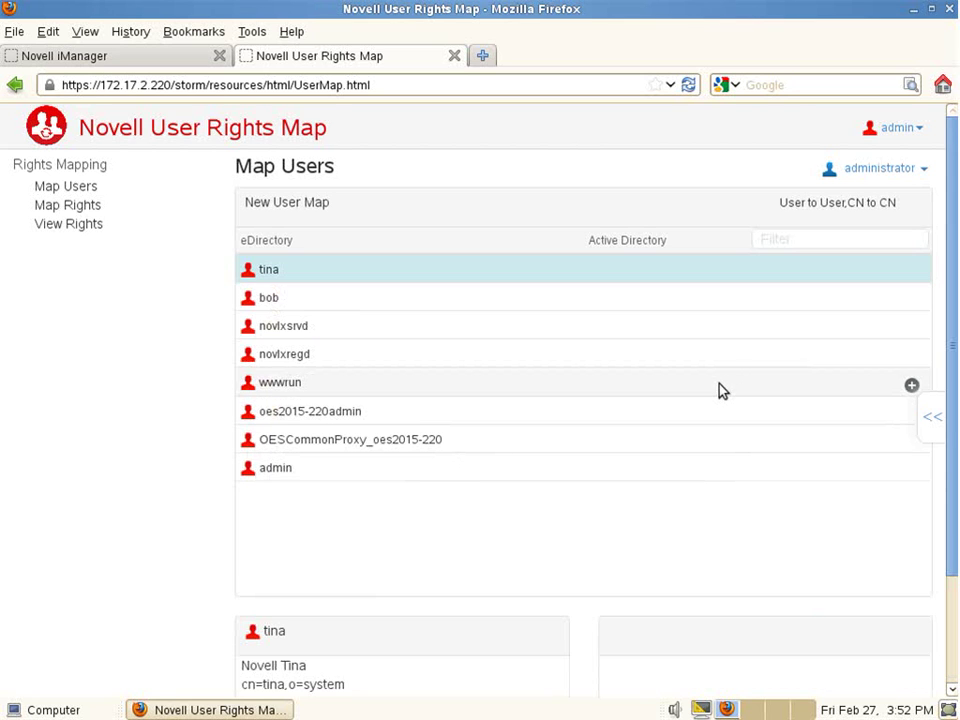
- Map AD users Tina Novell, Bob Novell and Admin to eDirectory users tina, bob and admin
click(931, 418)
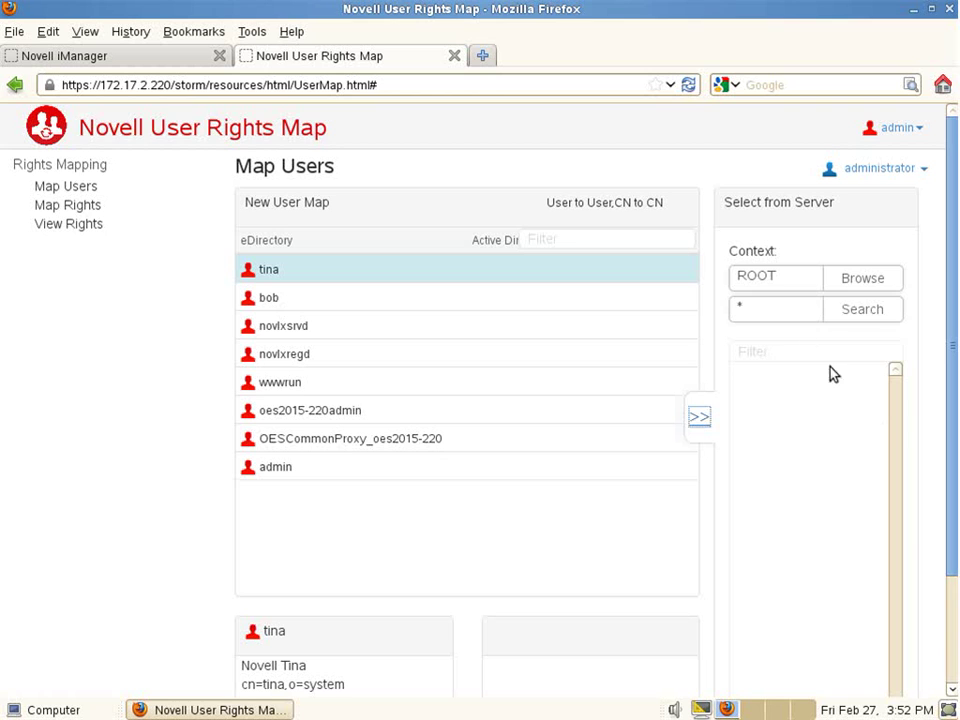
click(875, 313)
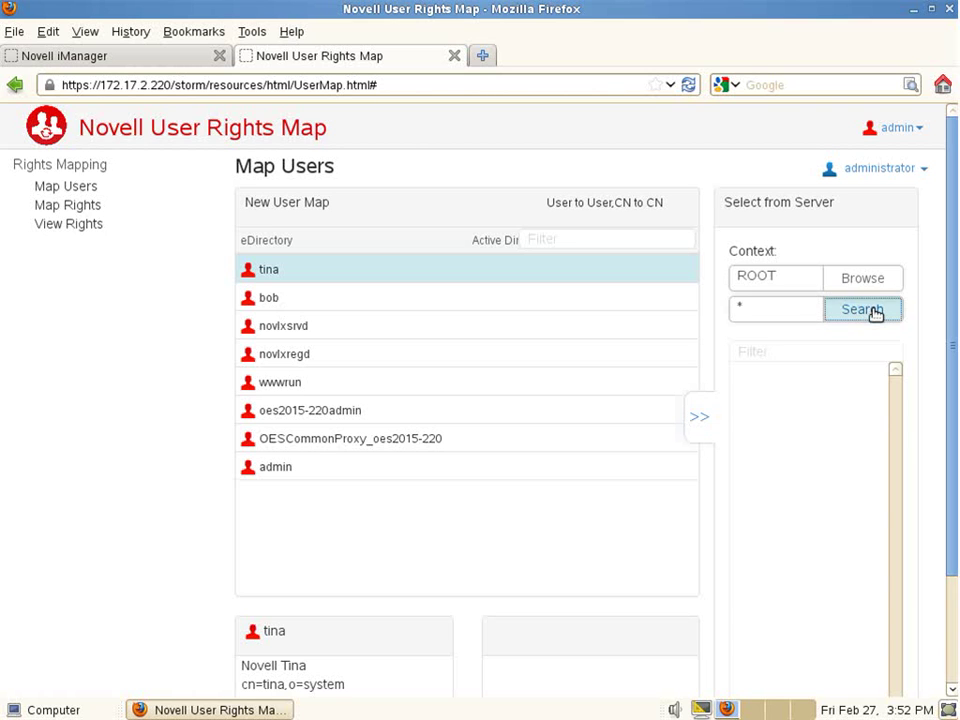
scroll(831, 403, down, 2)
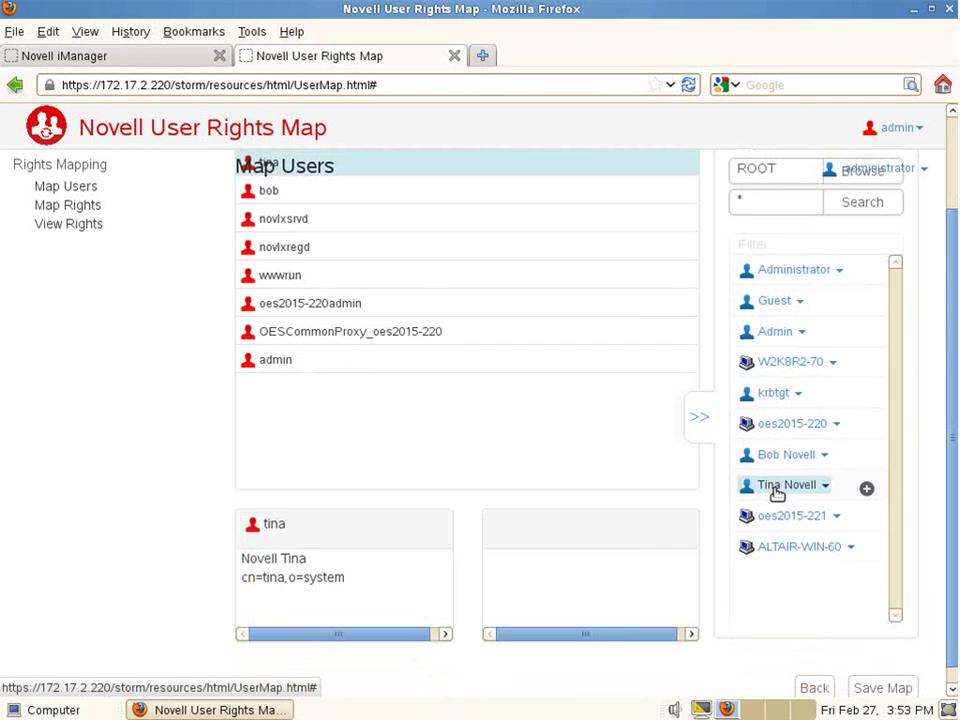
click(866, 489)
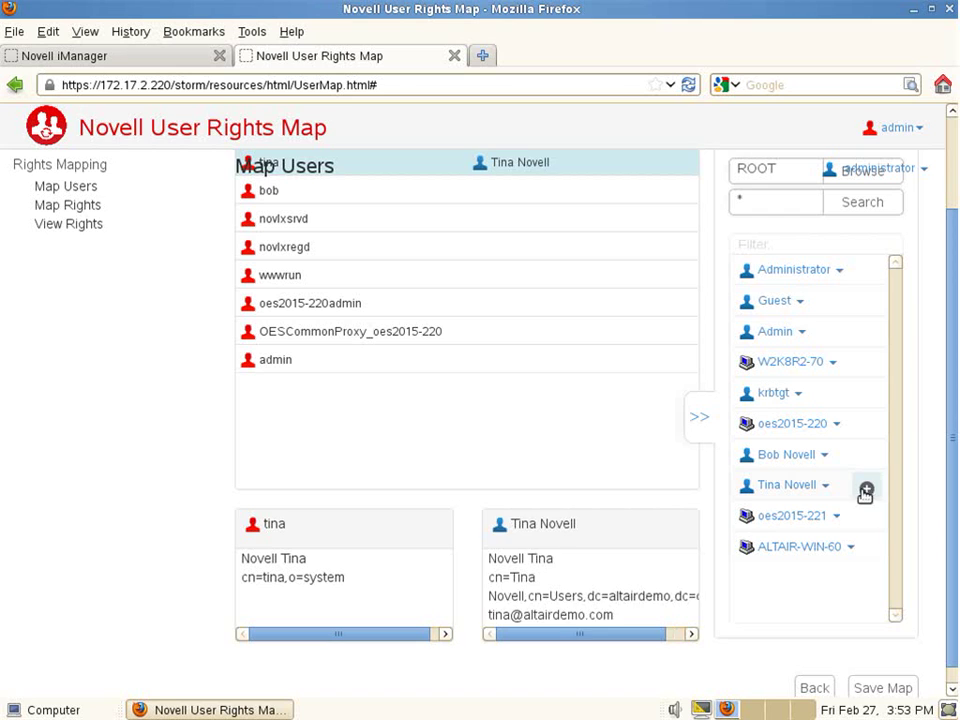
click(293, 195)
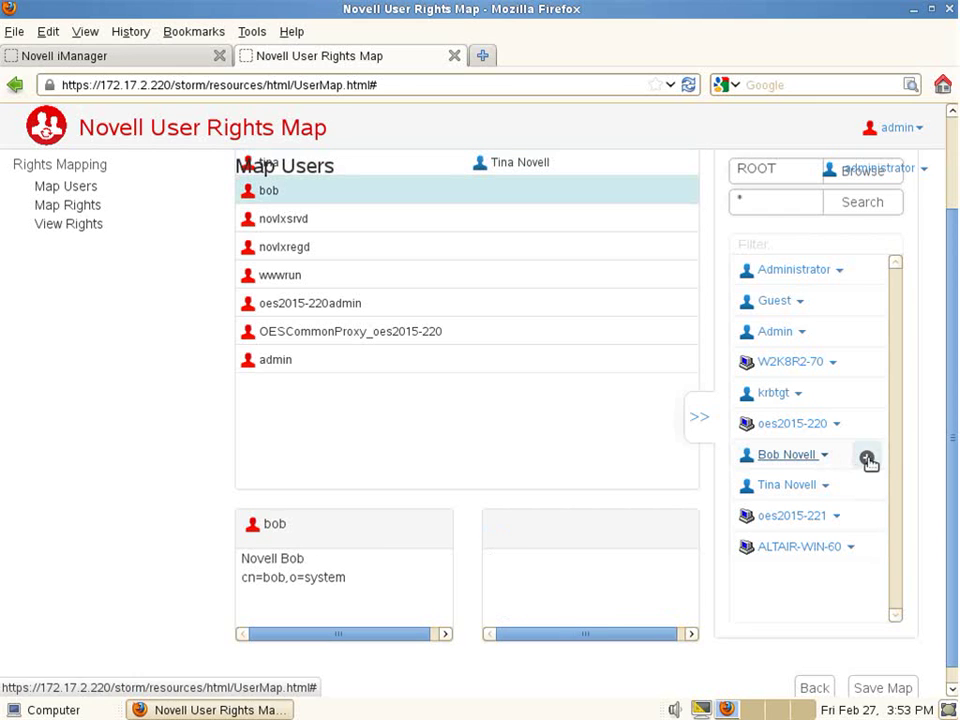
click(866, 458)
click(313, 364)
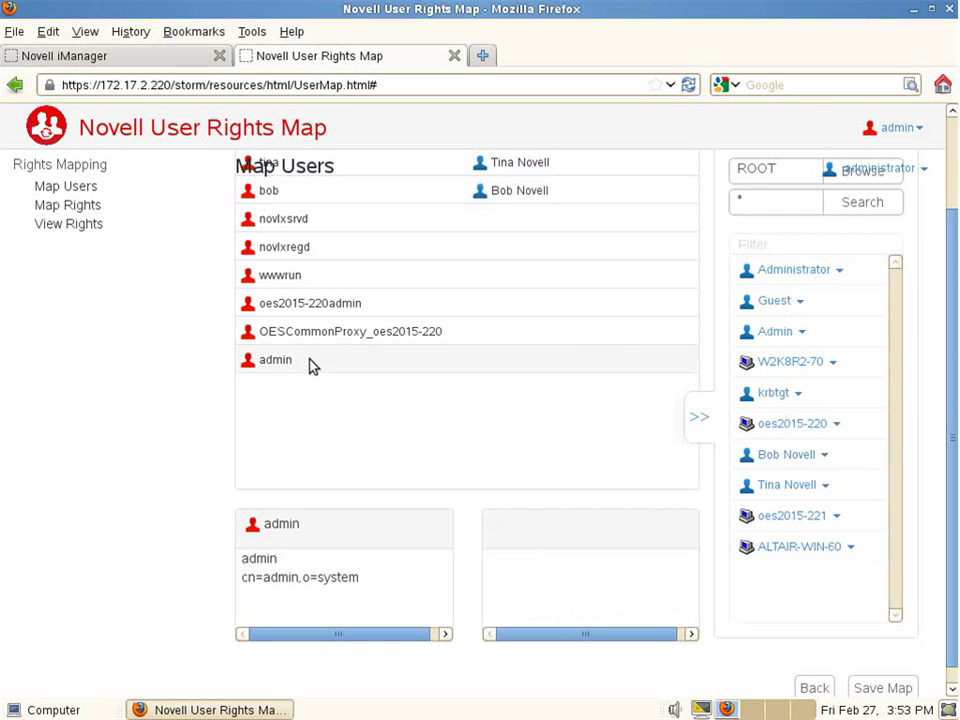
click(866, 333)
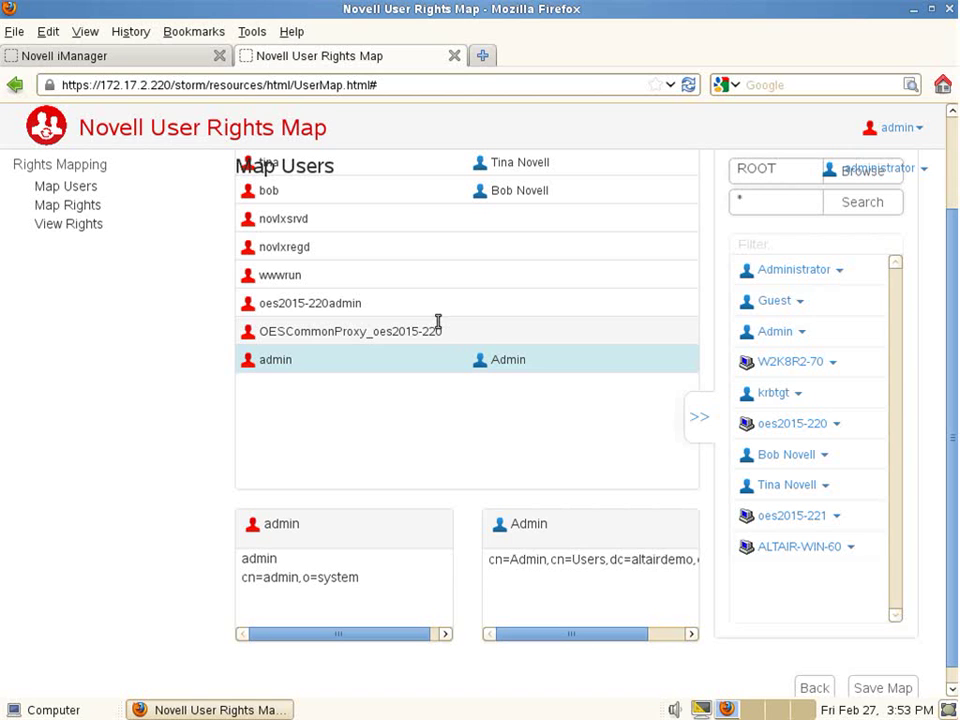
- Save the user map under the name AltairDemo
click(866, 688)
click(393, 226)
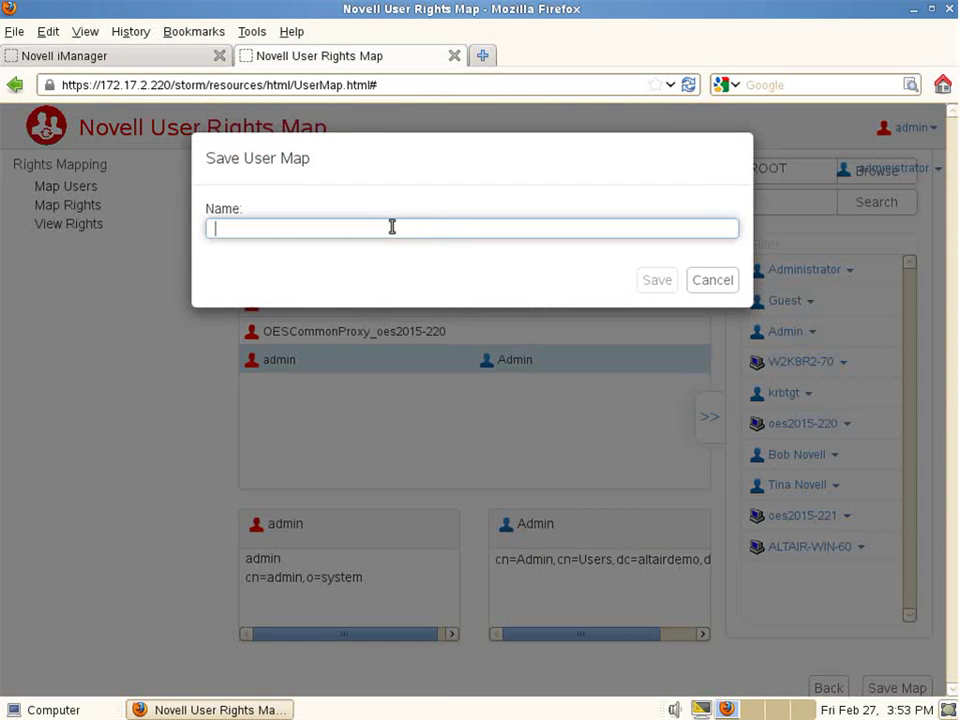
text(AltairDemo)
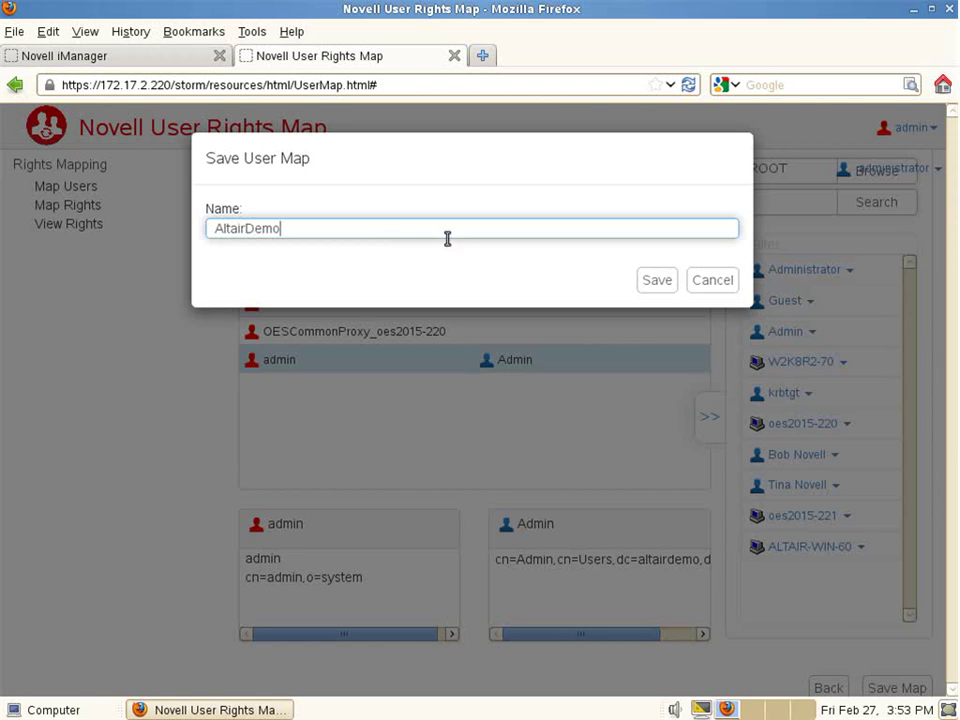
click(656, 281)
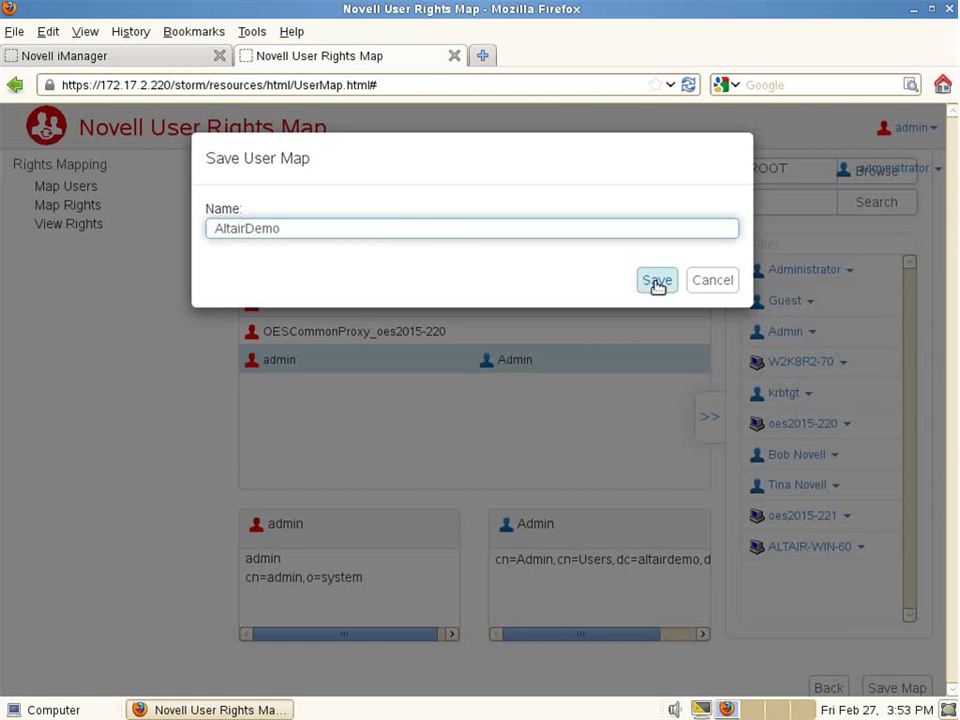
- Start a new Map Rights job for volume DATA32 using the AltairDemo user map
click(86, 207)
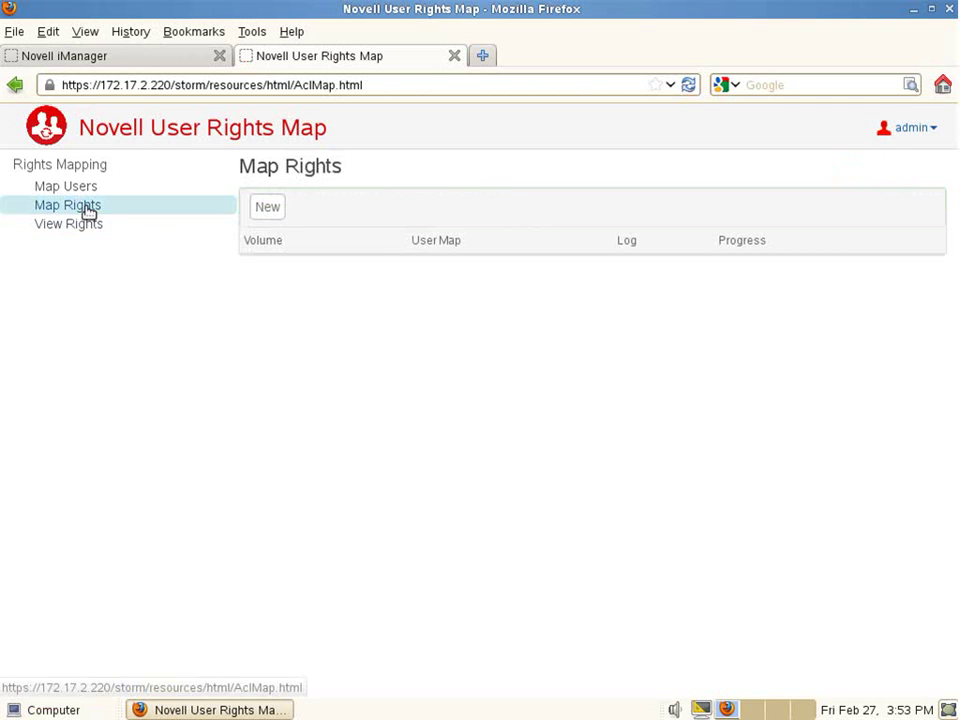
click(258, 212)
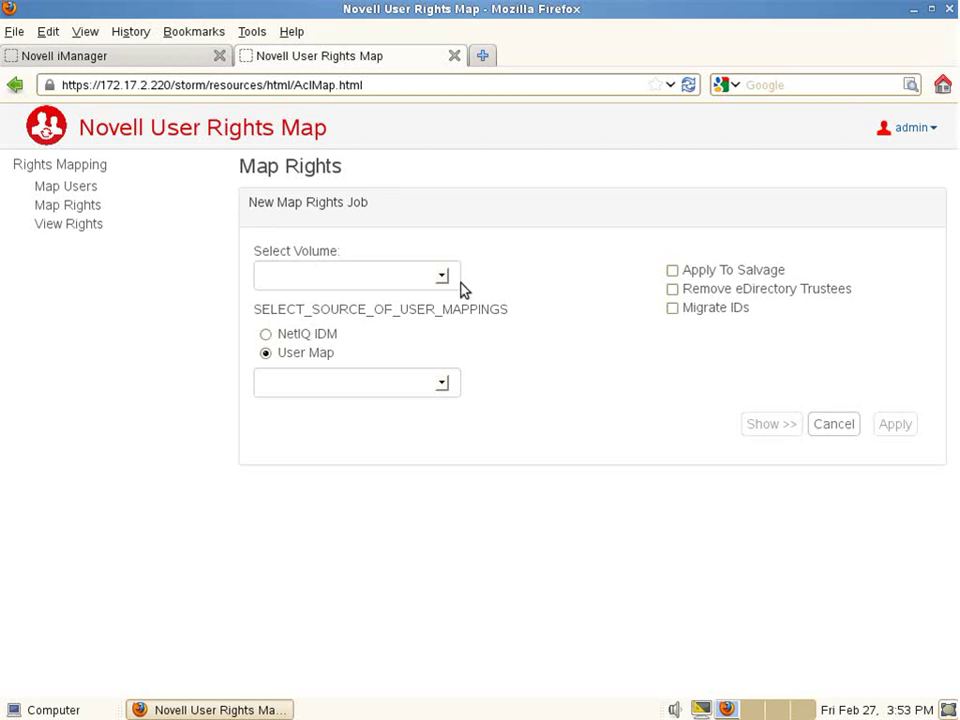
click(438, 280)
click(322, 311)
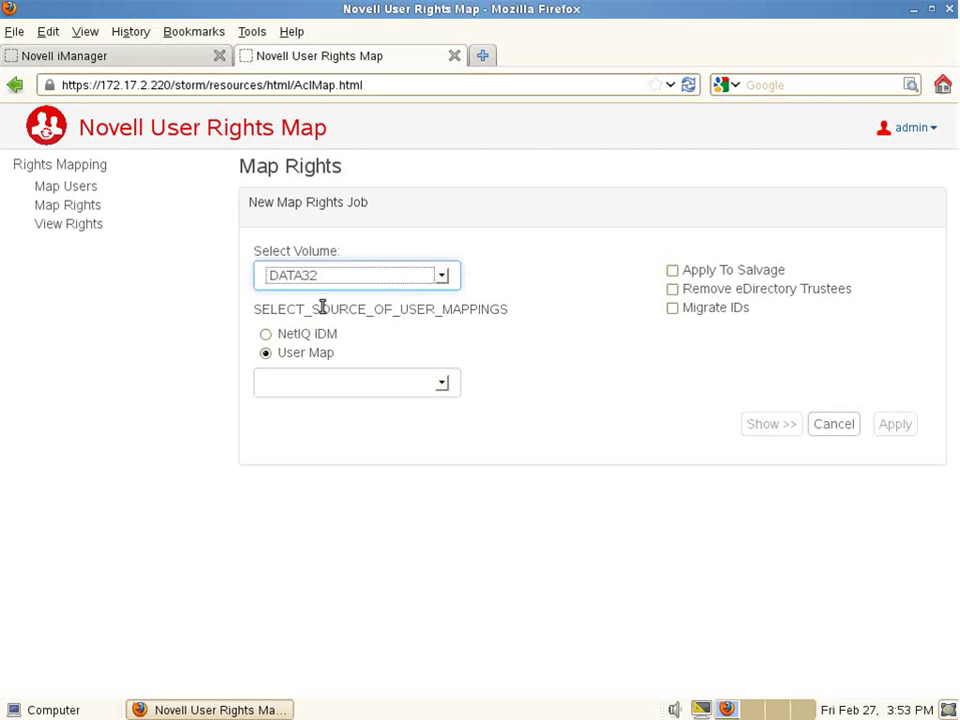
click(441, 386)
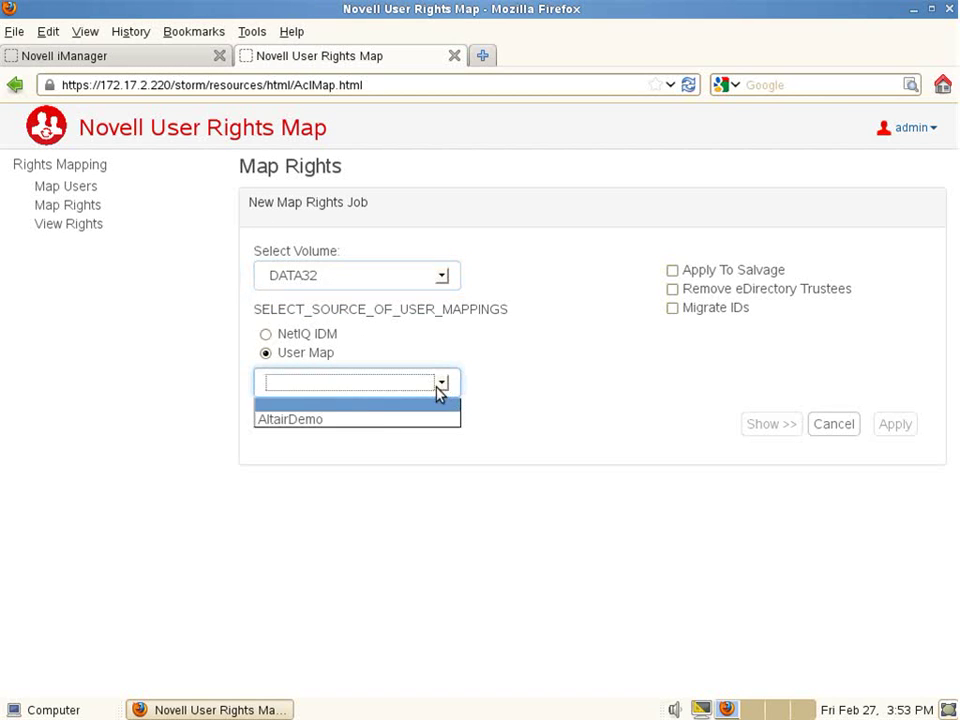
click(379, 414)
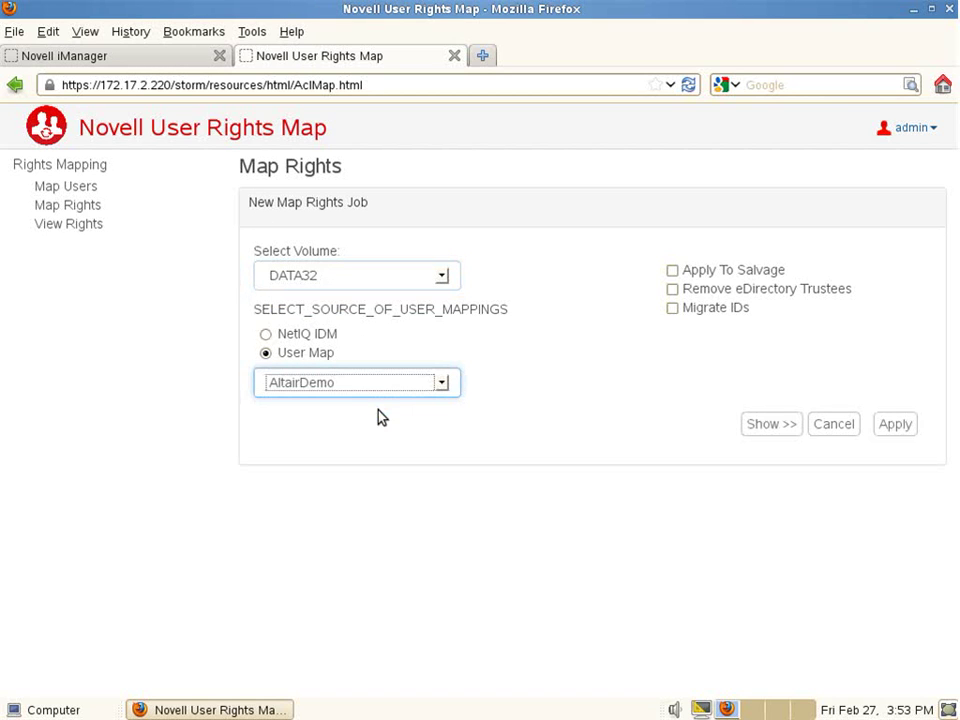
- Enable Apply To Salvage and Migrate IDs, preview the rights, and apply the job
click(672, 270)
click(673, 309)
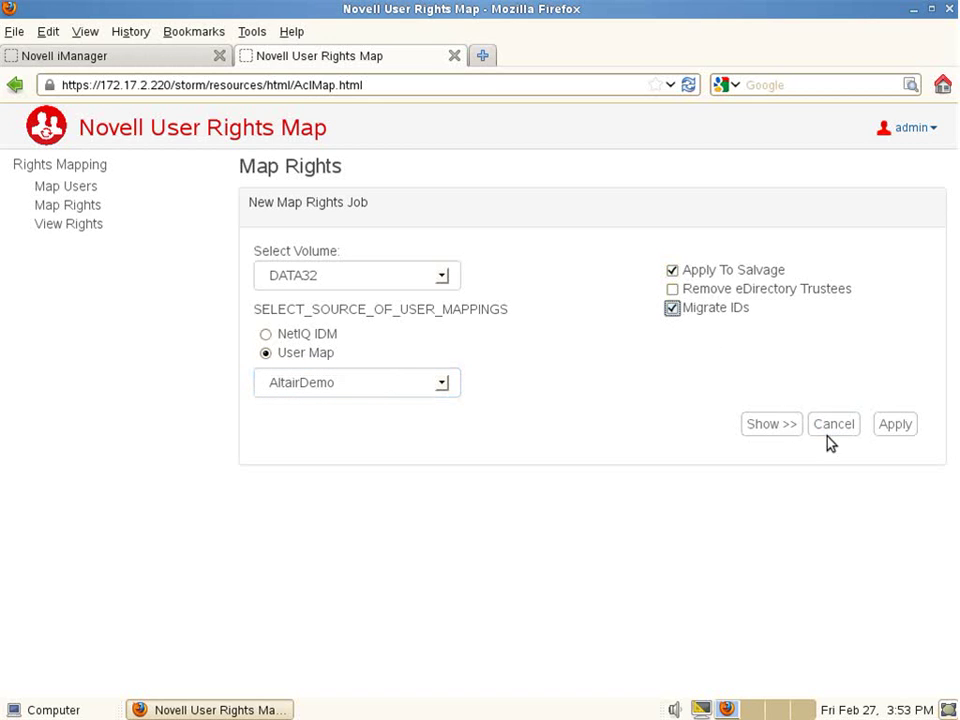
click(771, 424)
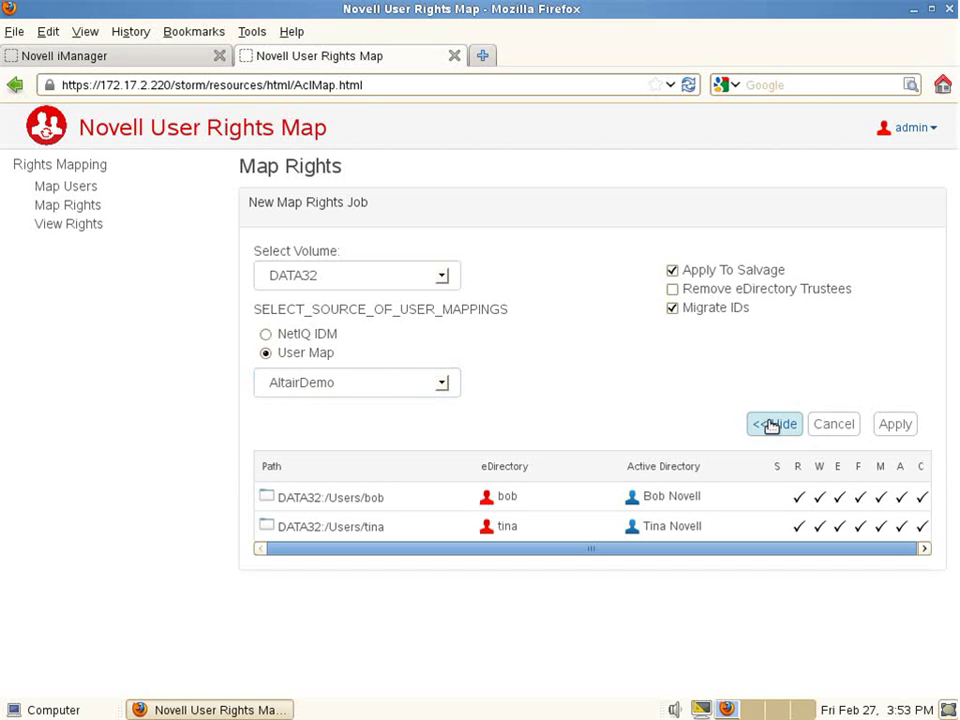
click(896, 425)
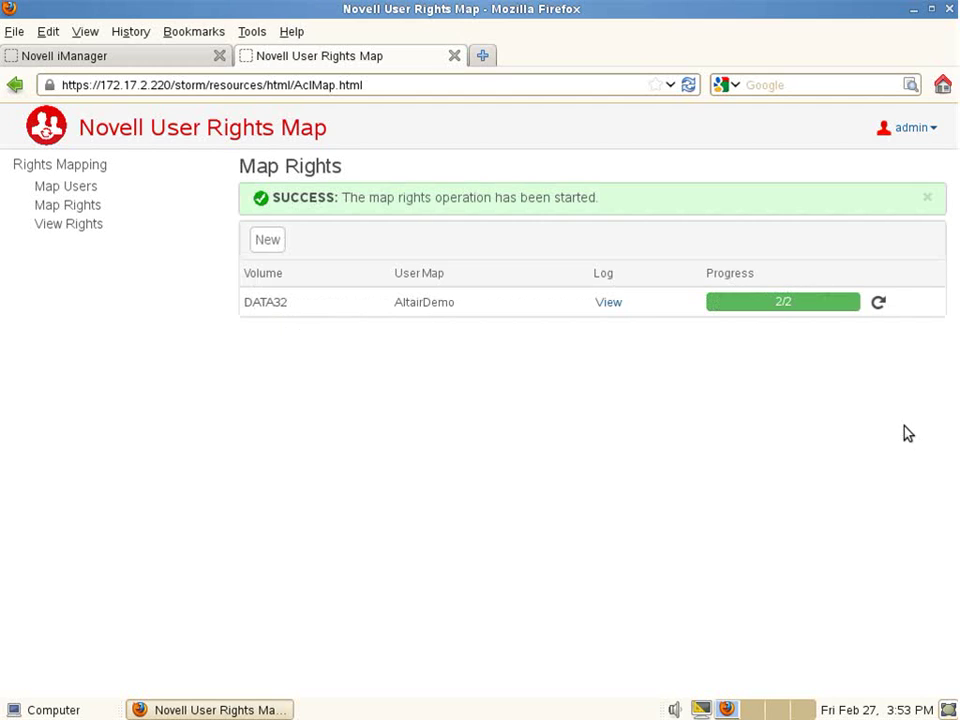
- Run a new rights-mapping job on volume DATA64 with the AltairDemo user map, previewing the rights before applying
click(268, 240)
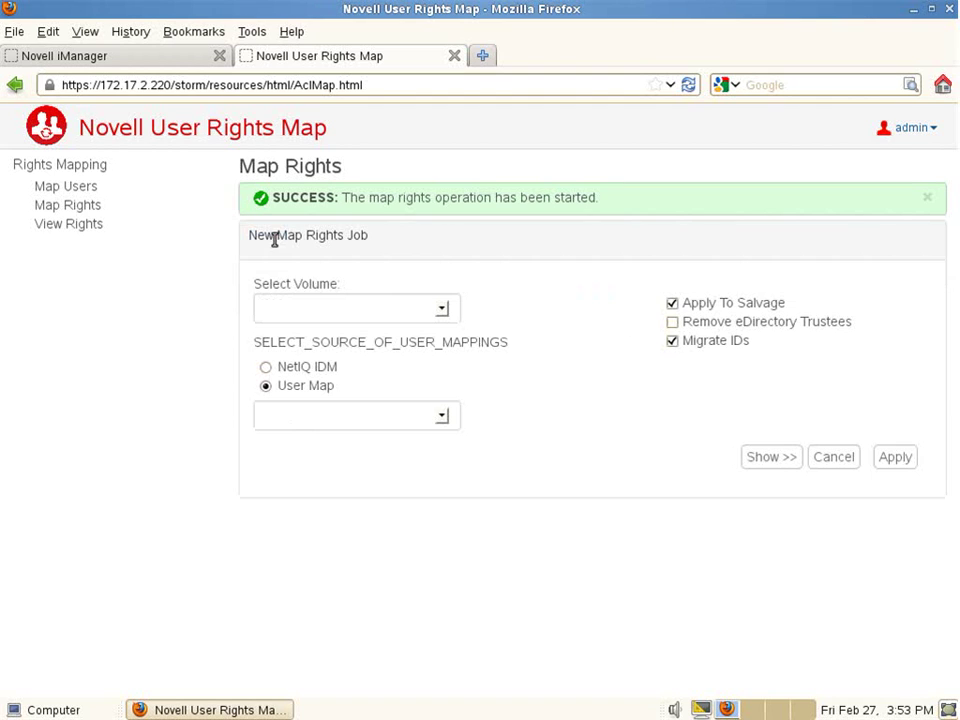
click(443, 312)
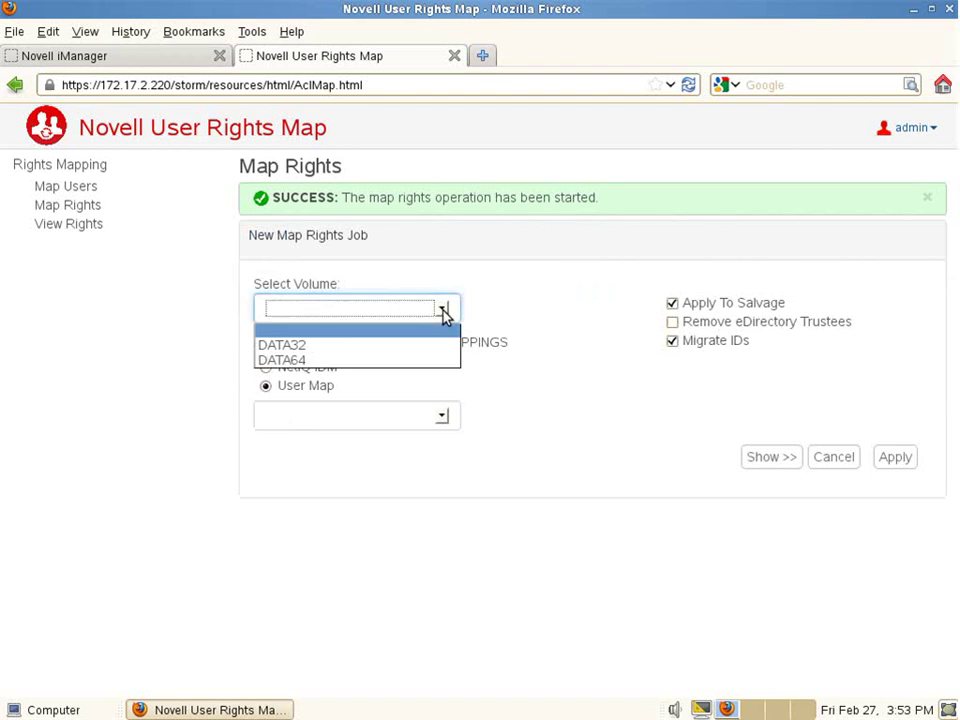
click(352, 360)
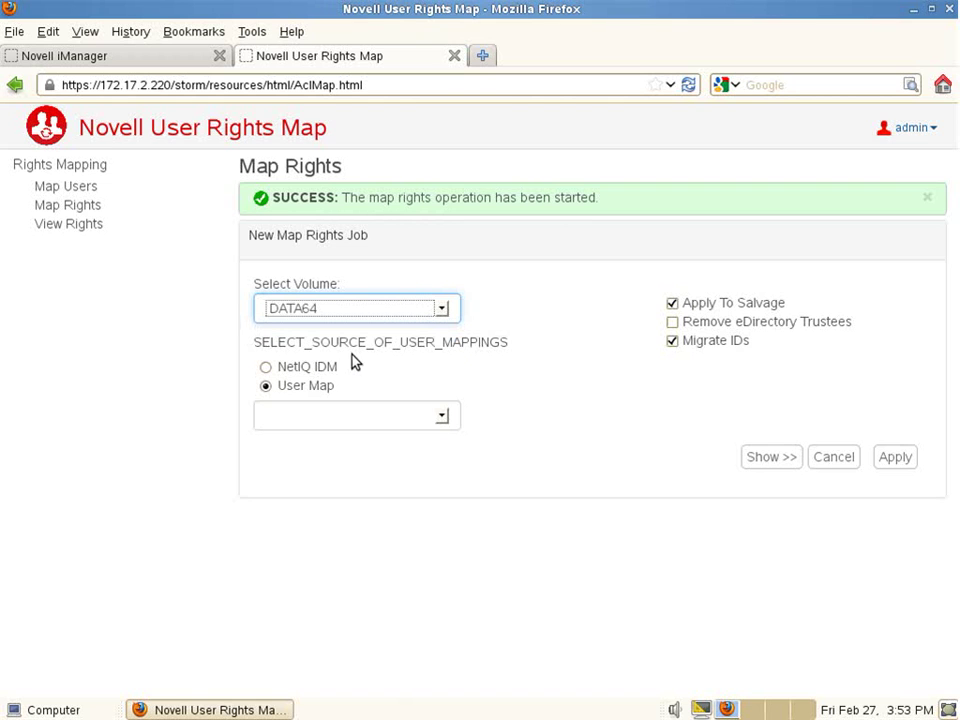
click(443, 416)
click(414, 451)
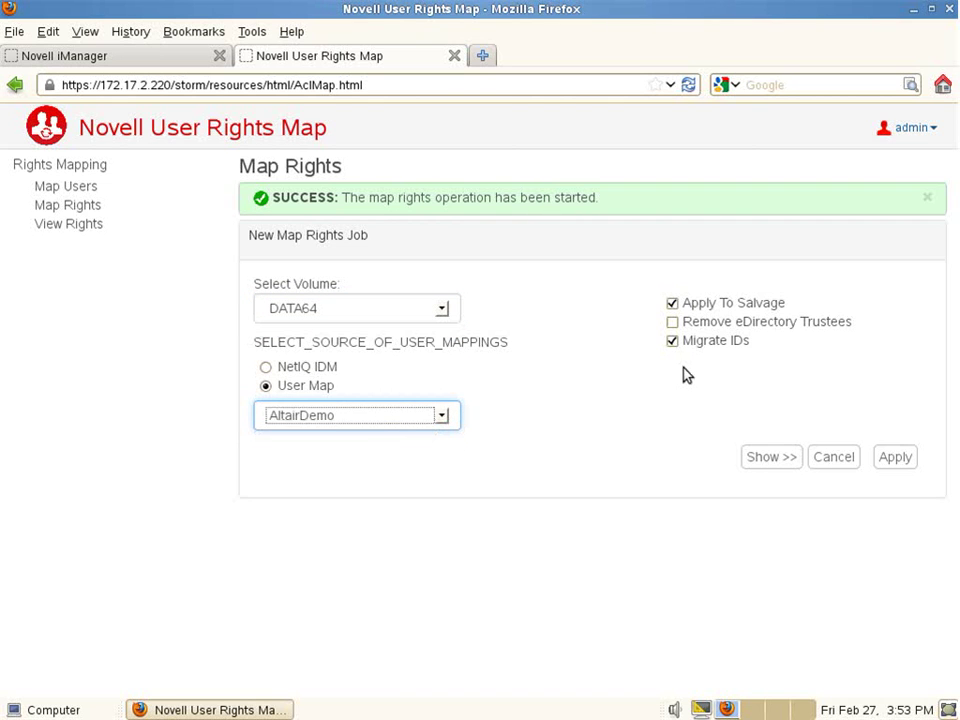
click(766, 462)
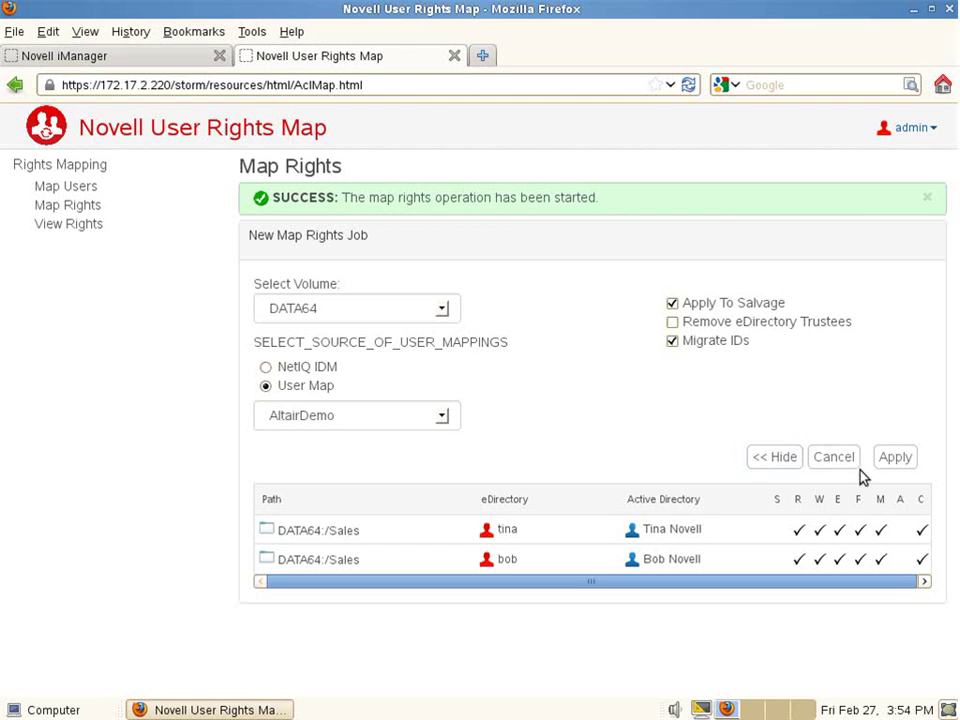
click(892, 460)
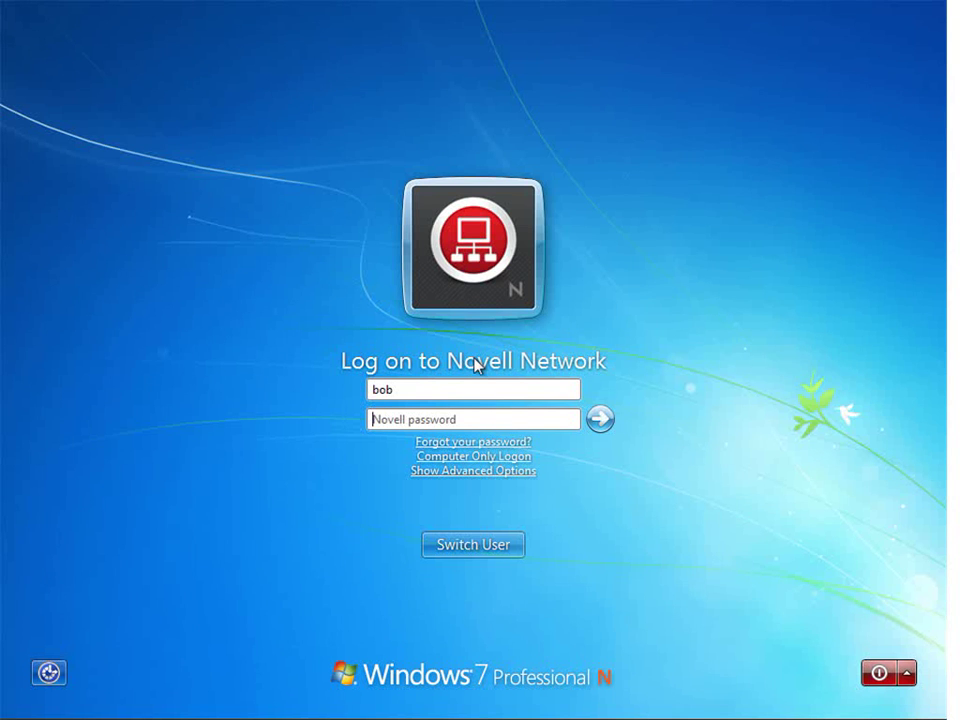
- Log on to the Novell network by entering the user's Novell password
click(450, 421)
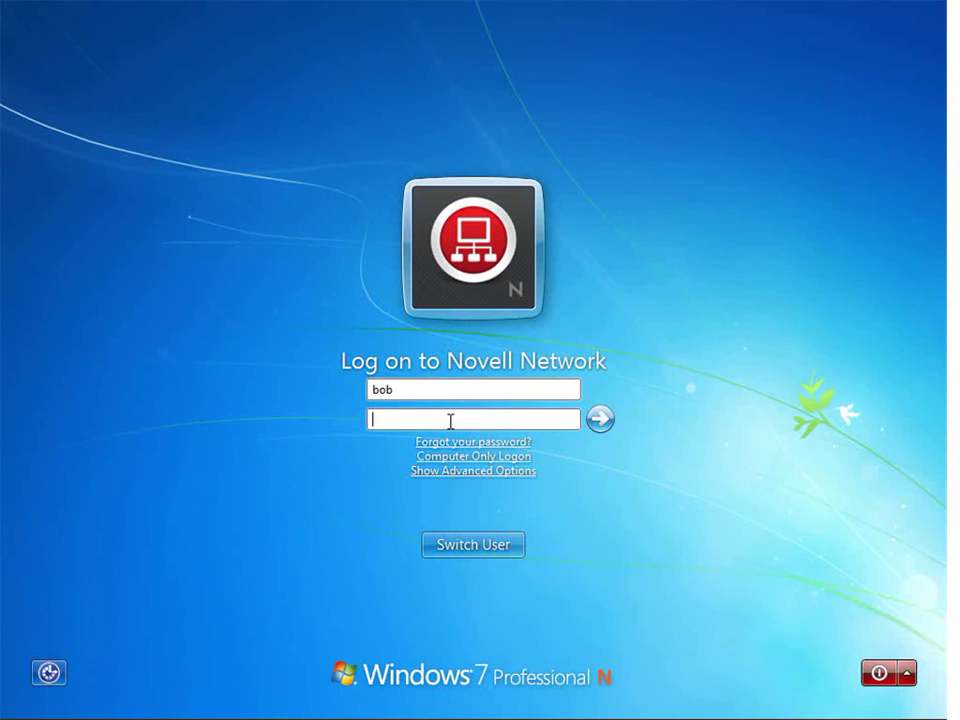
text(abcdef)
key(Return)
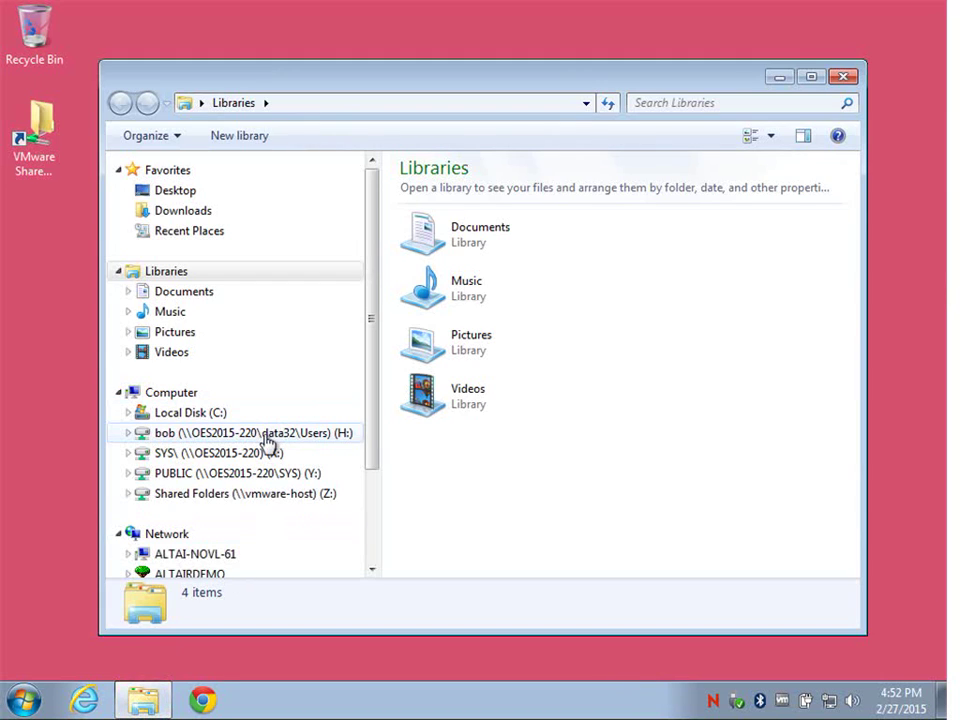
- Create a new text document named 'Demo Document' on home drive H: and open it
click(266, 436)
right_click(479, 238)
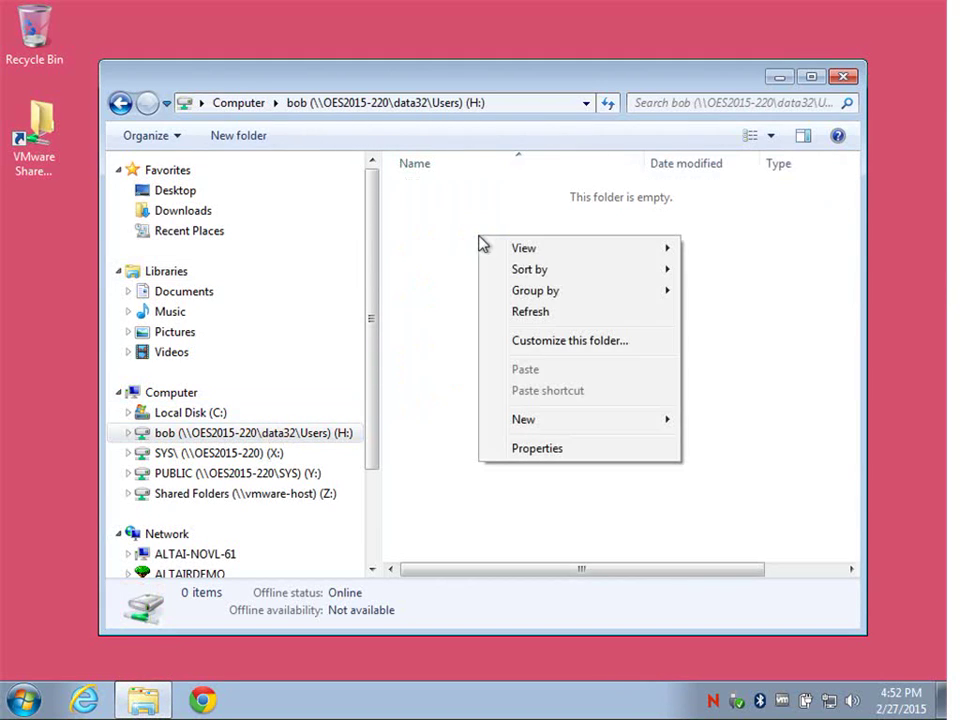
mouse_move(638, 426)
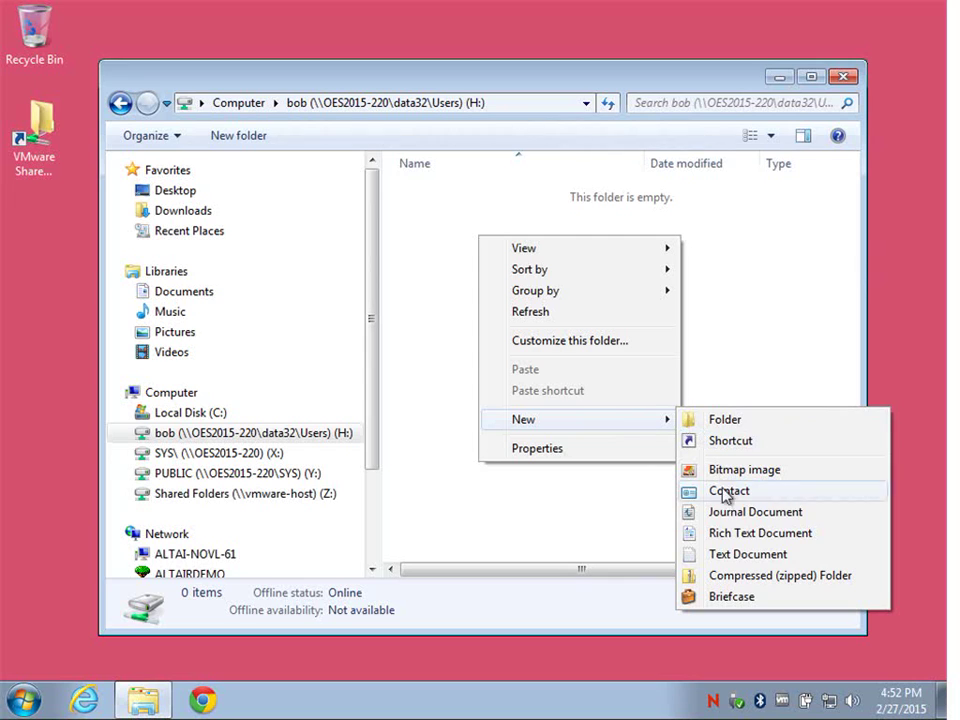
click(741, 555)
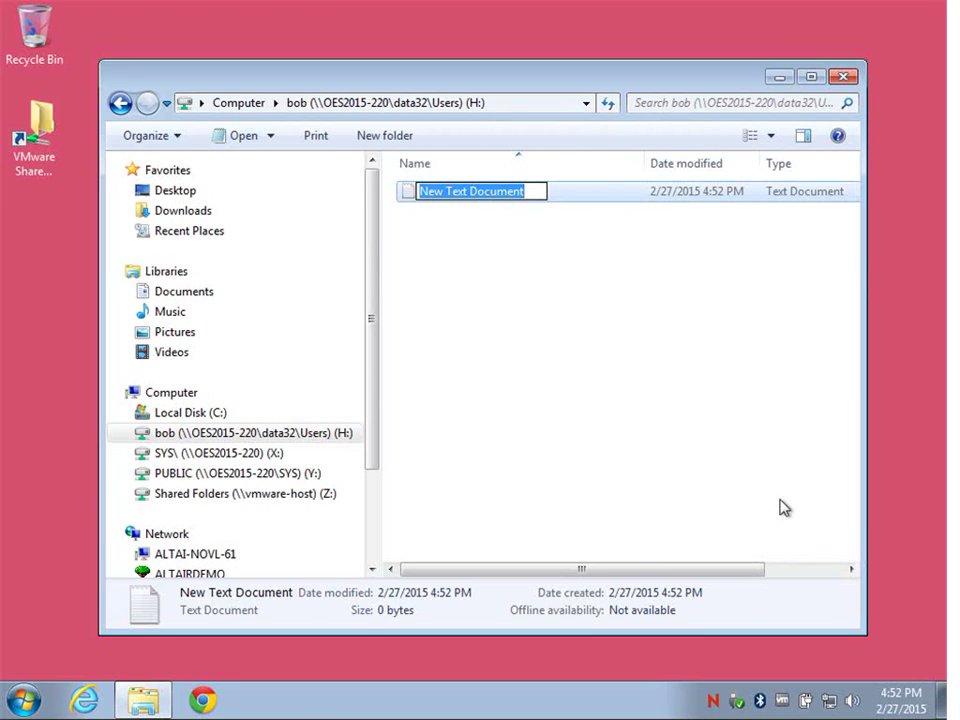
text(Demo )
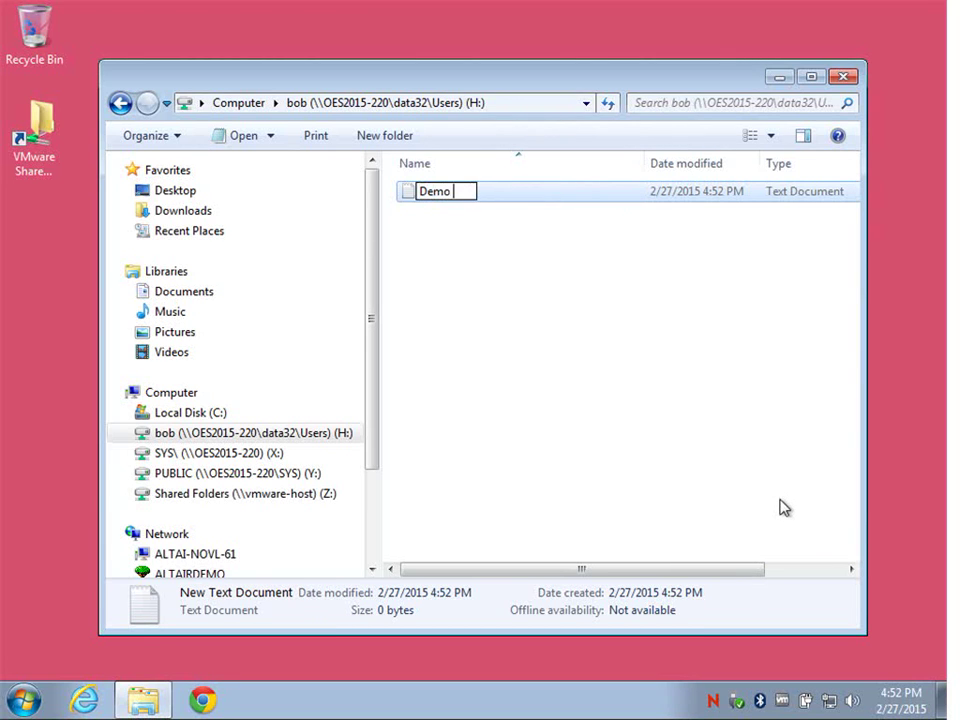
text(Document)
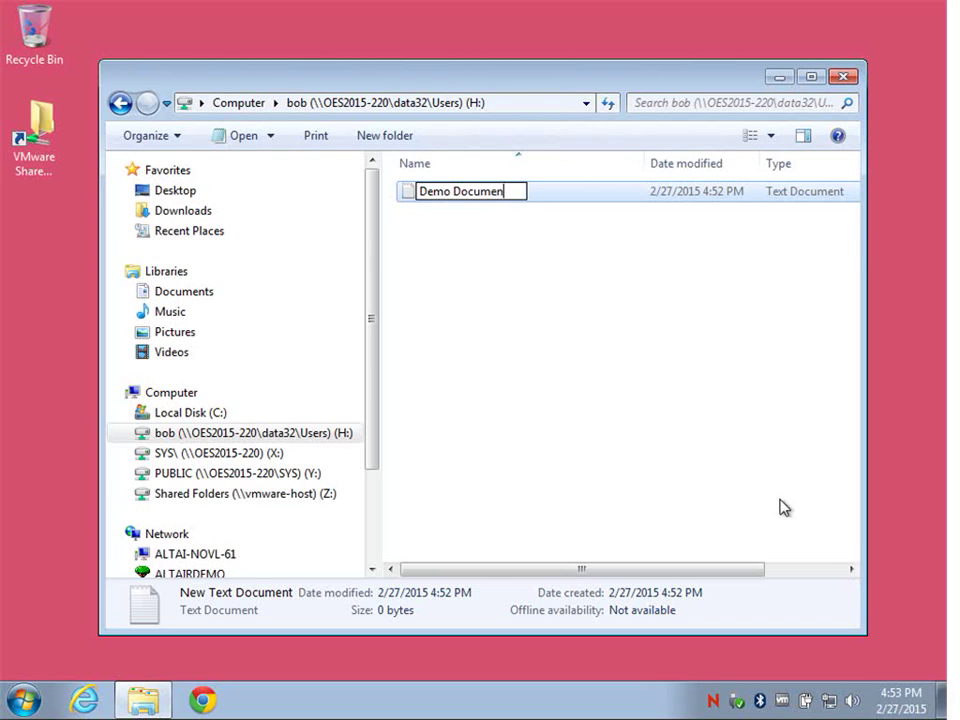
key(Return)
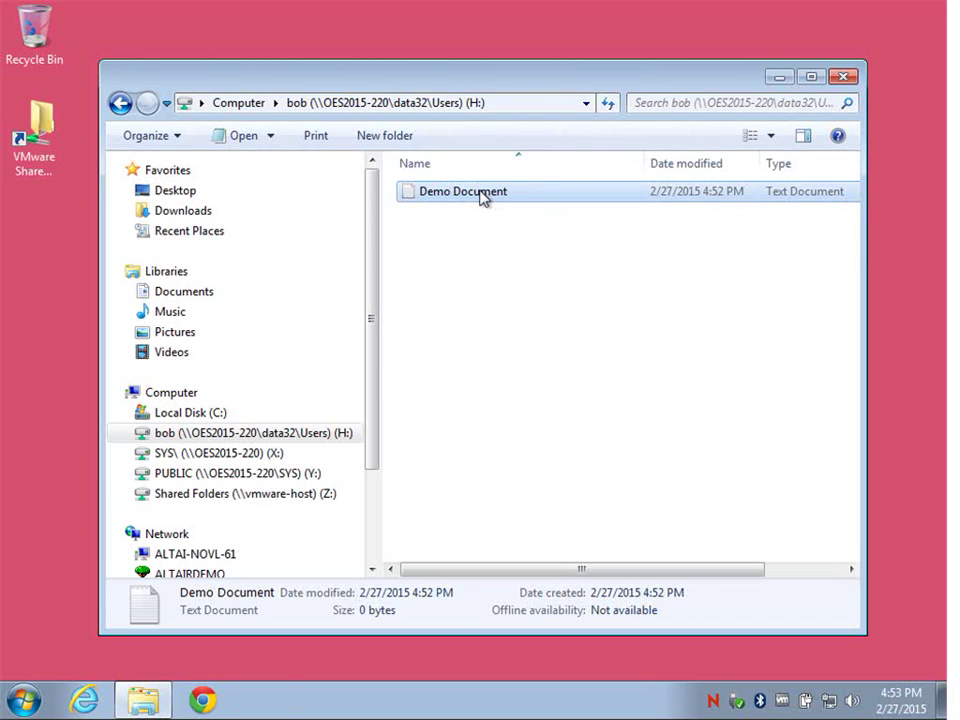
double_click(482, 198)
- Type 'Update from a Novell enabled client' into Demo Document and close Notepad
text(U)
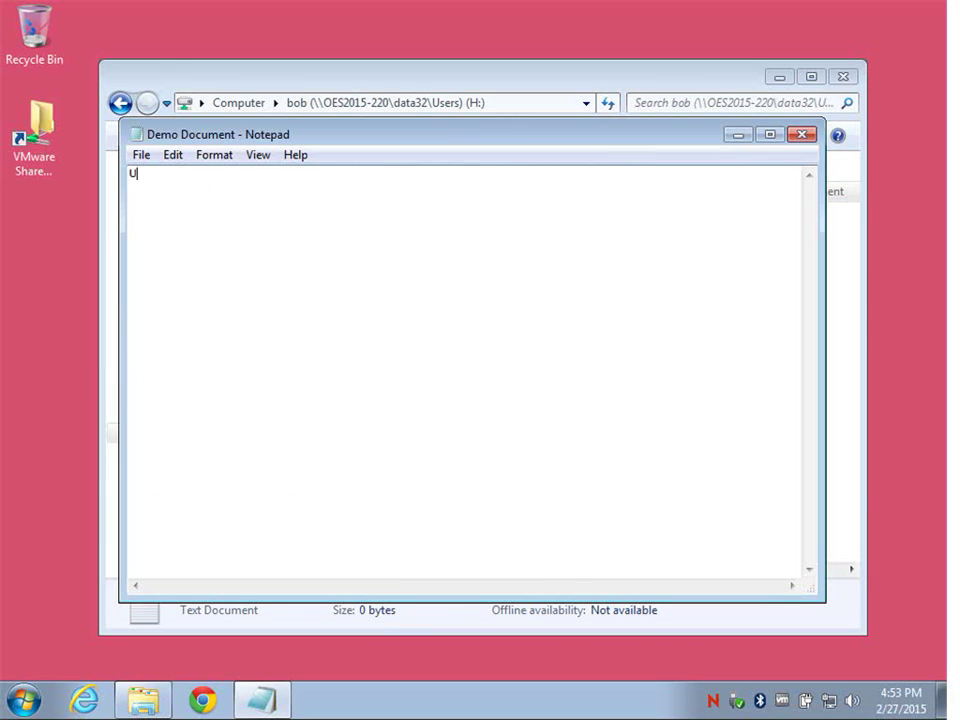
text(pdate from a Nov)
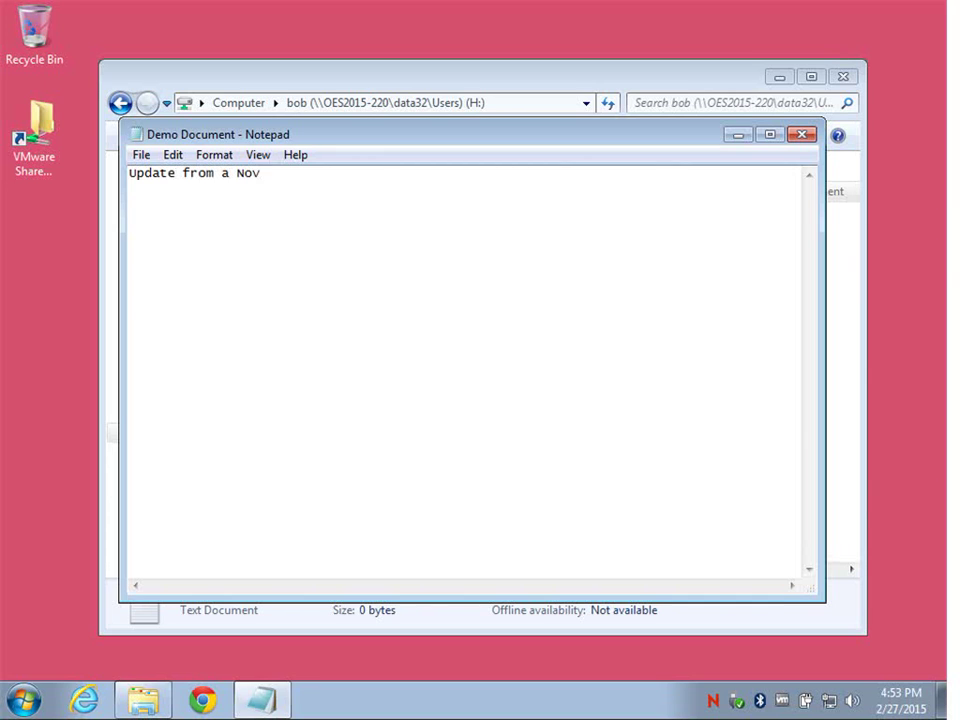
text(ell enabled client)
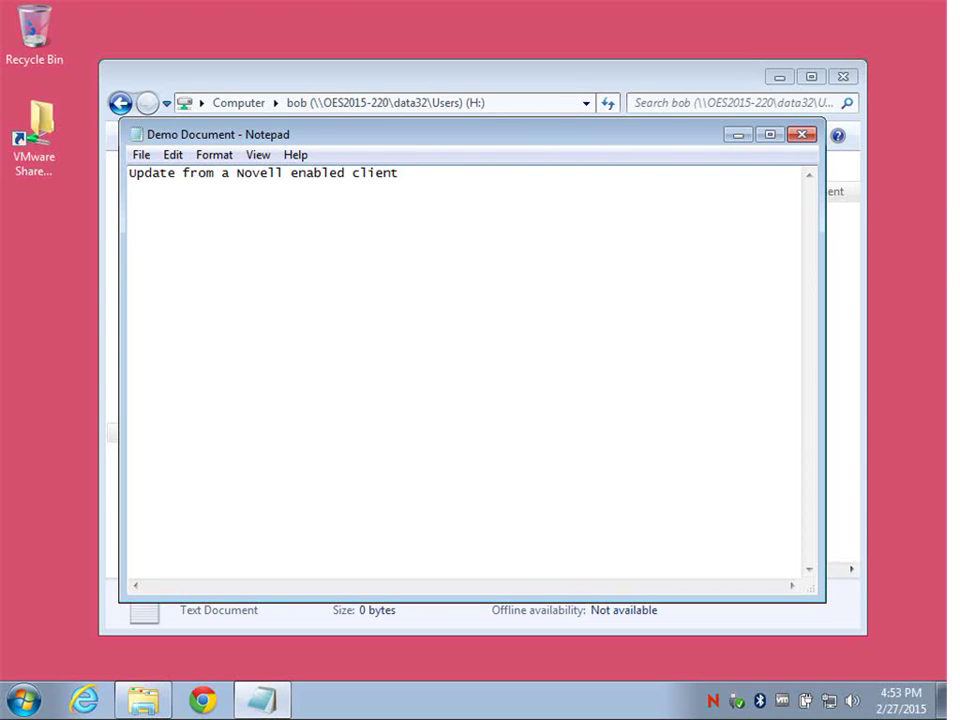
click(802, 134)
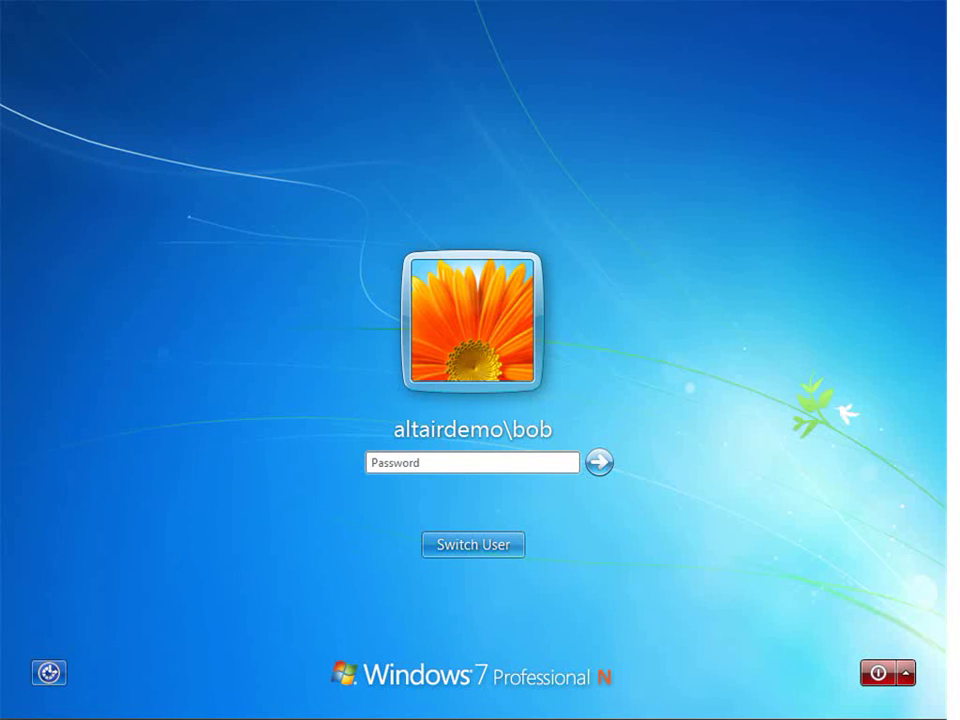
- Log on to the domain account by entering its password
click(476, 457)
text(•)
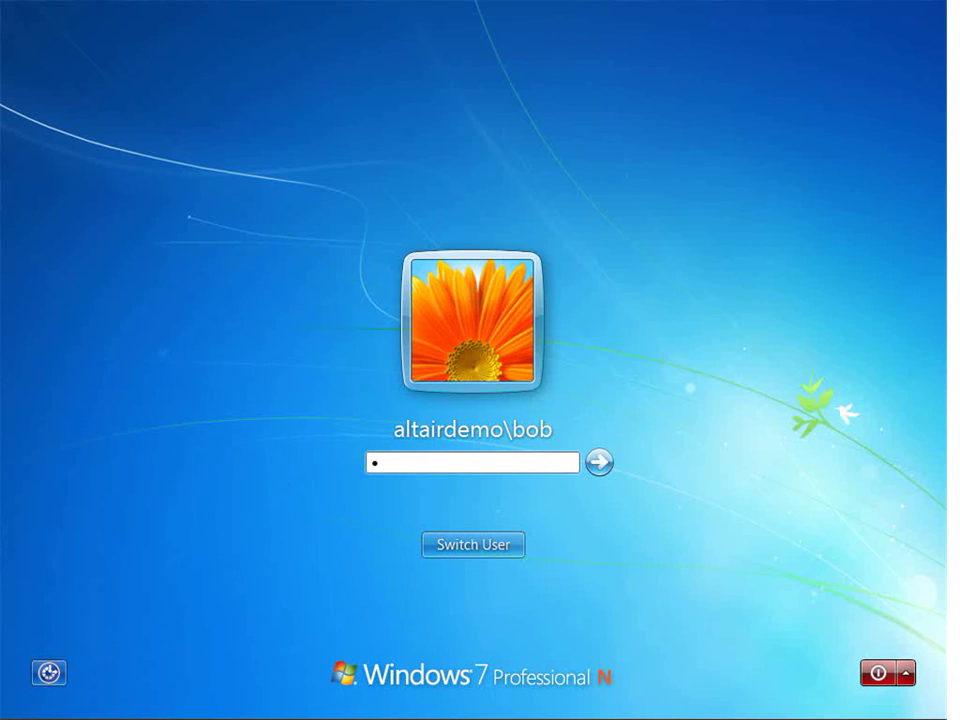
text(•••••)
key(Return)
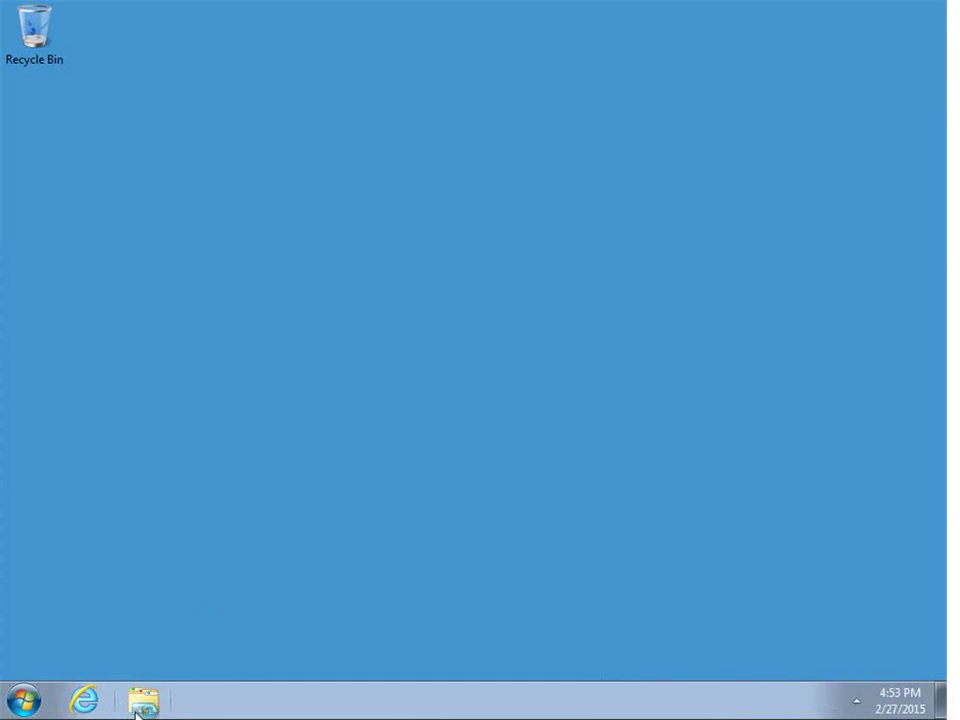
- Reopen Demo Document from H:, add 'Update from a Microsoft client' on a new line, and save
click(140, 702)
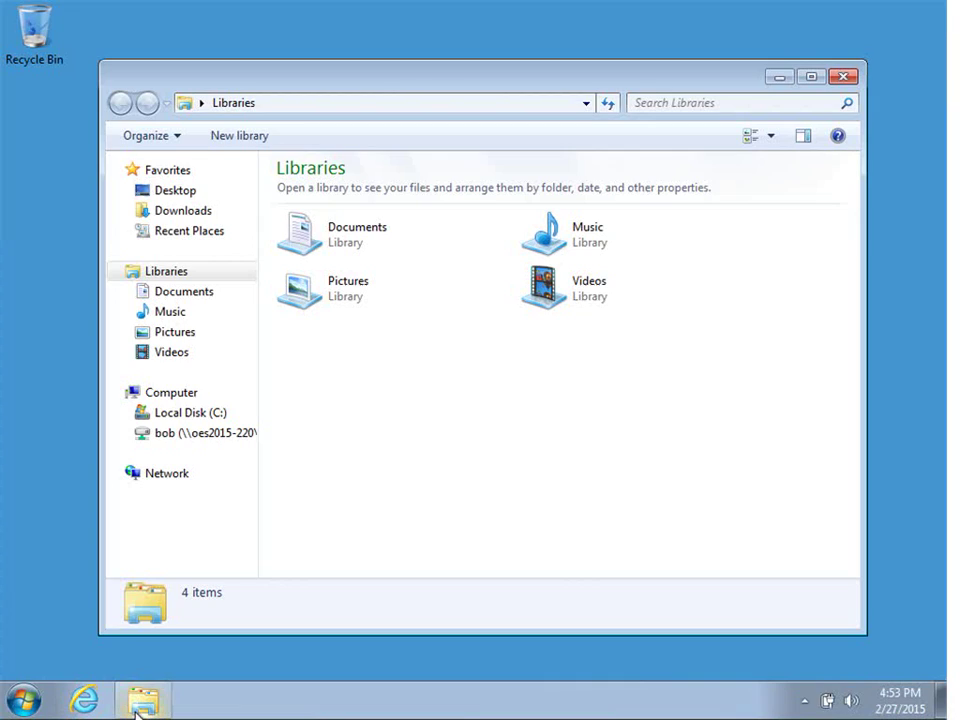
click(222, 440)
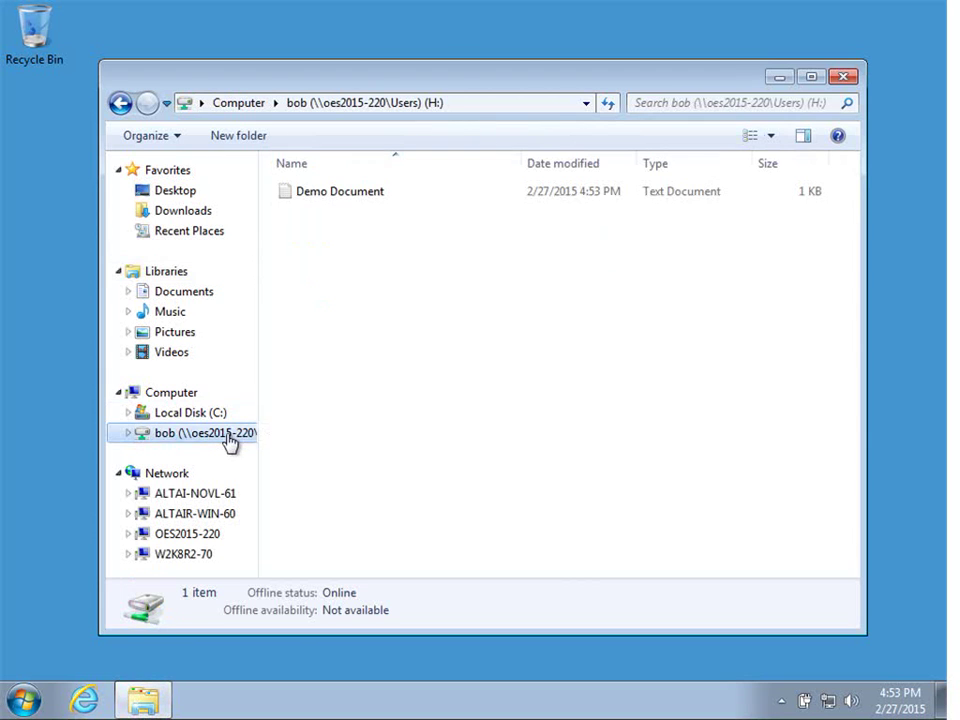
double_click(369, 203)
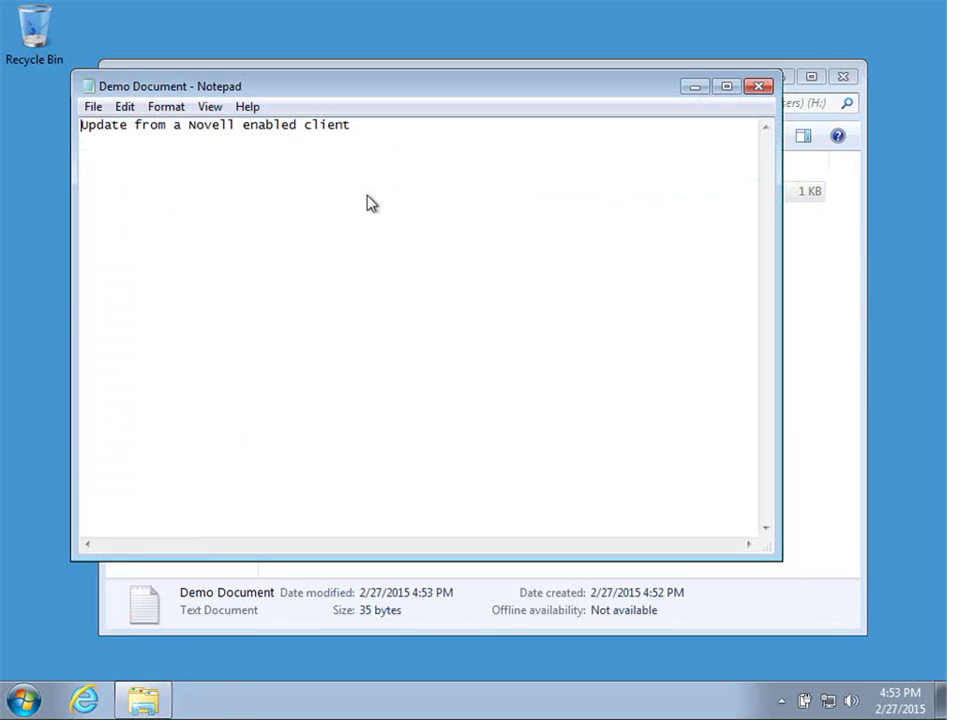
click(372, 124)
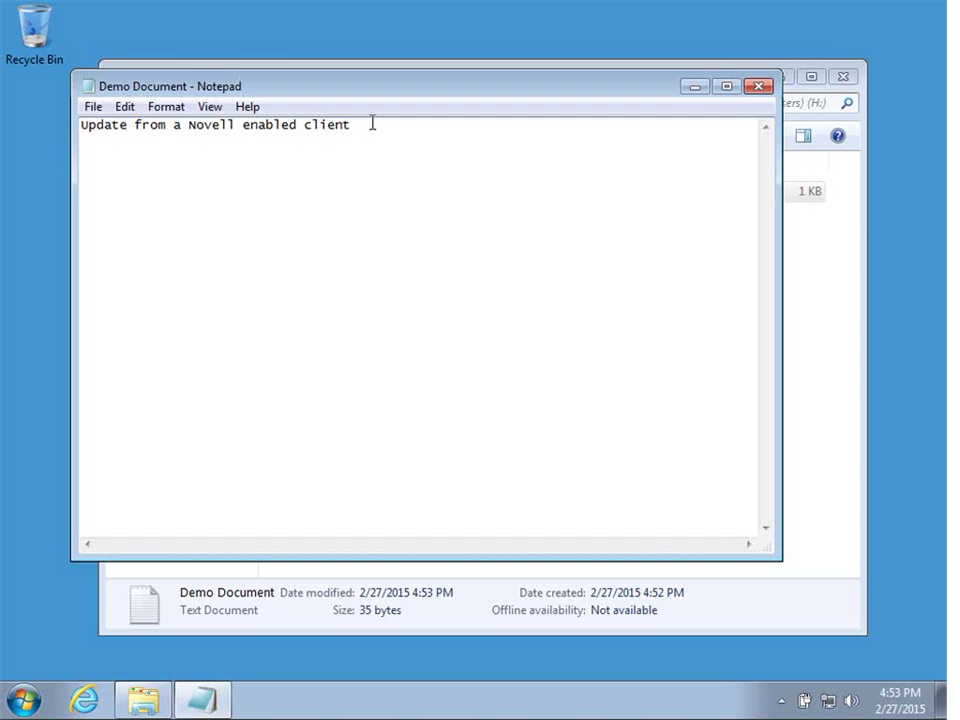
key(Return)
text(Update from a)
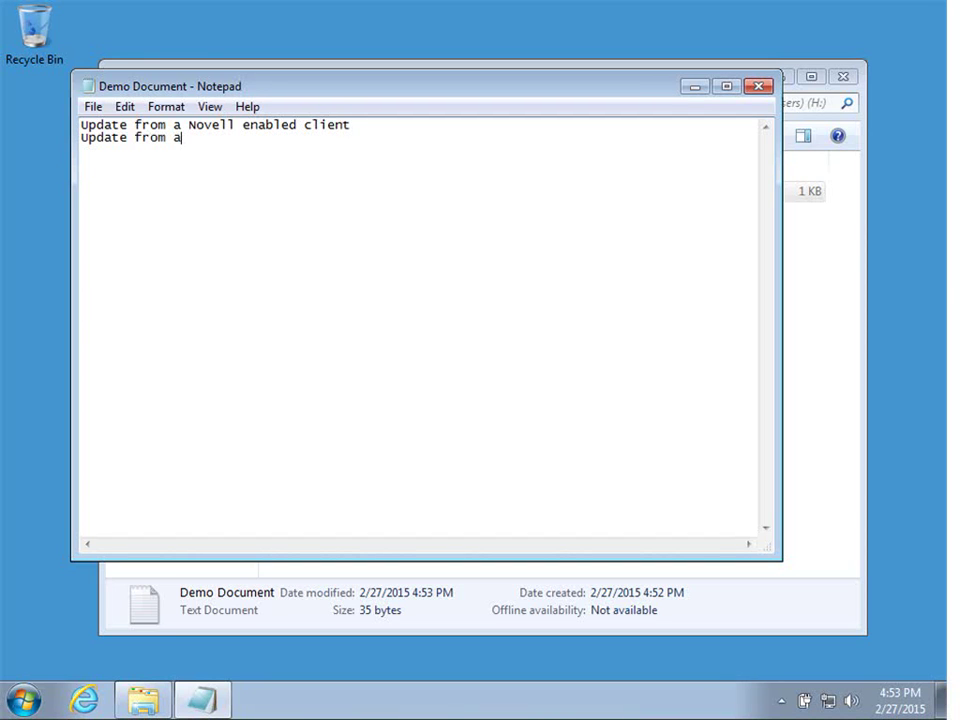
text( Microsoft client)
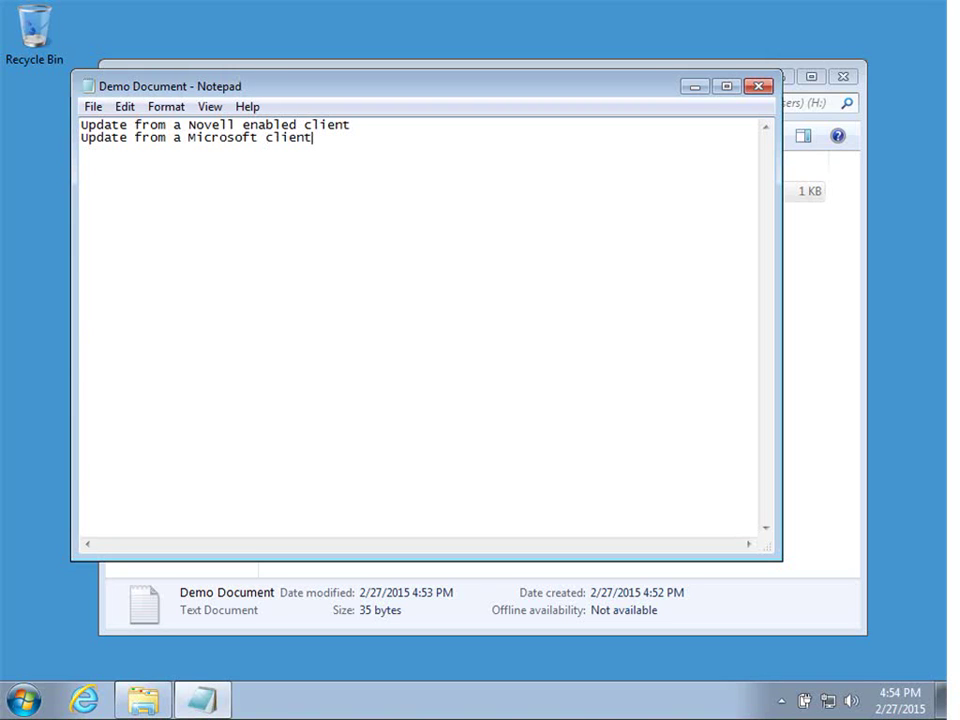
click(760, 88)
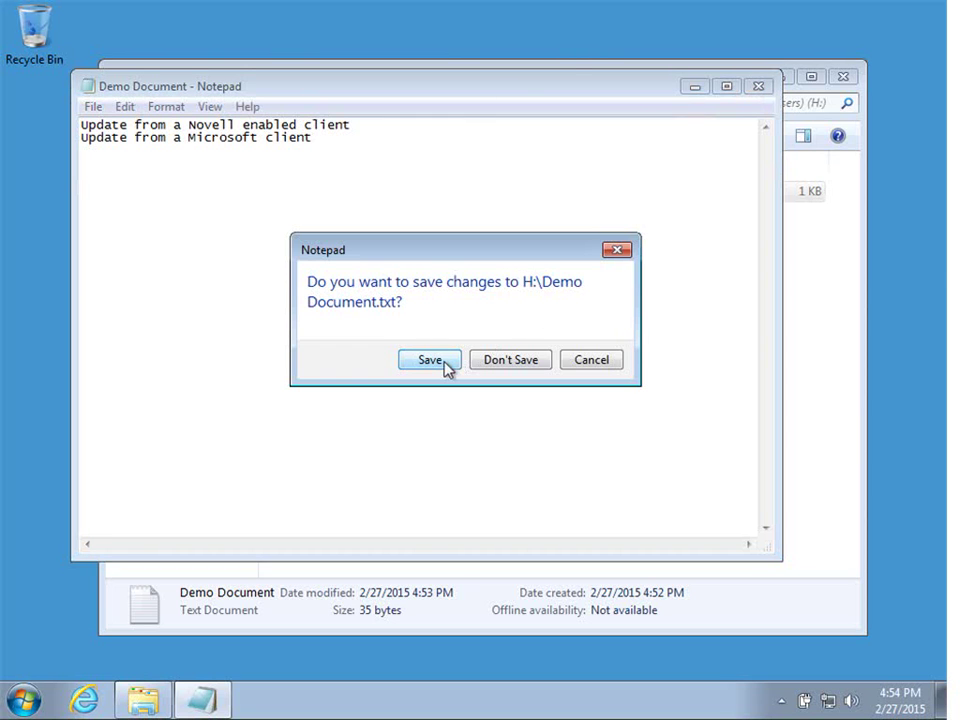
click(446, 367)
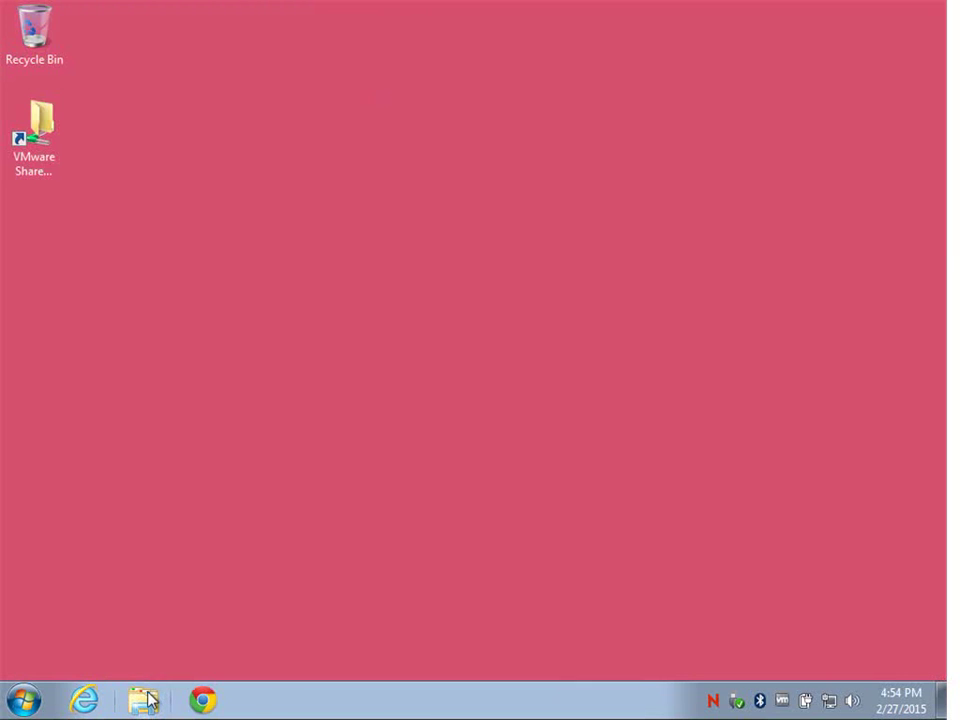
- Reopen Demo Document from home drive H: to confirm both update lines are present
click(145, 700)
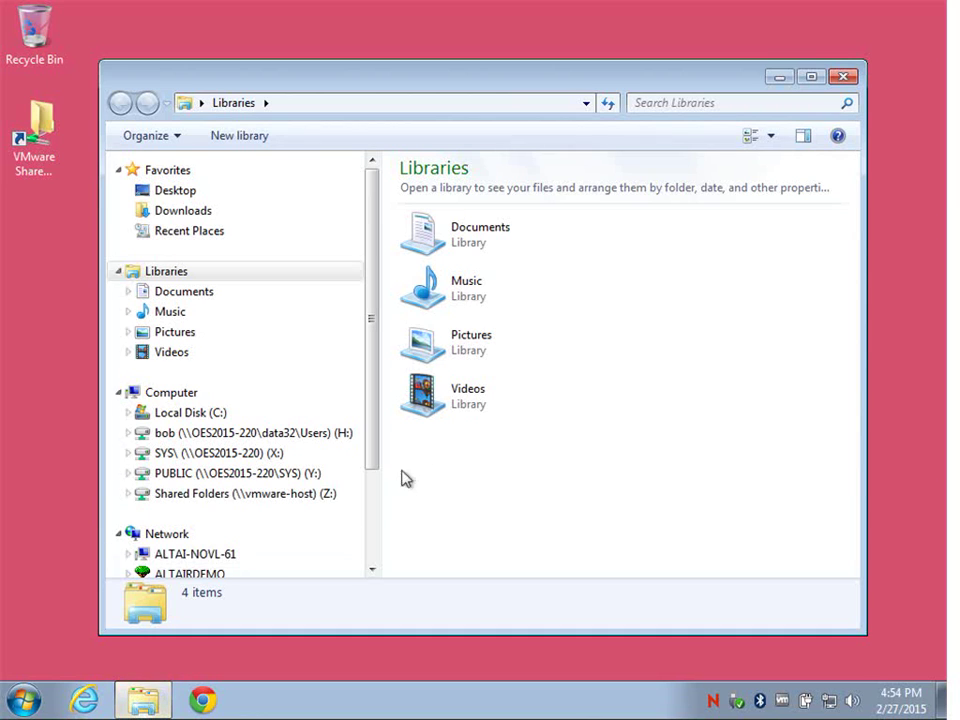
click(259, 441)
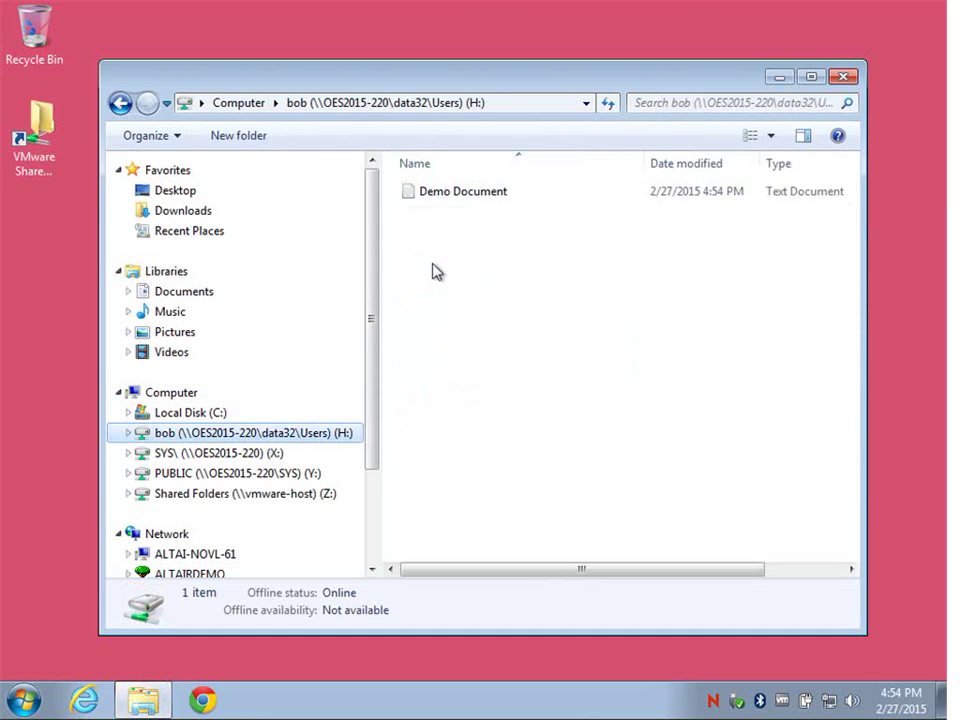
double_click(446, 204)
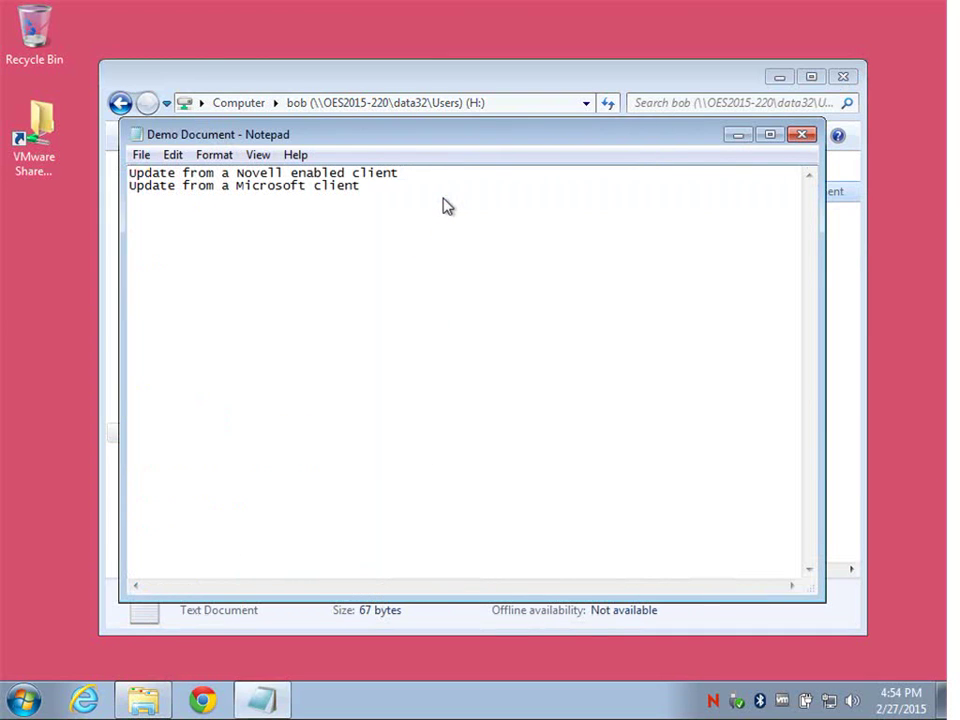